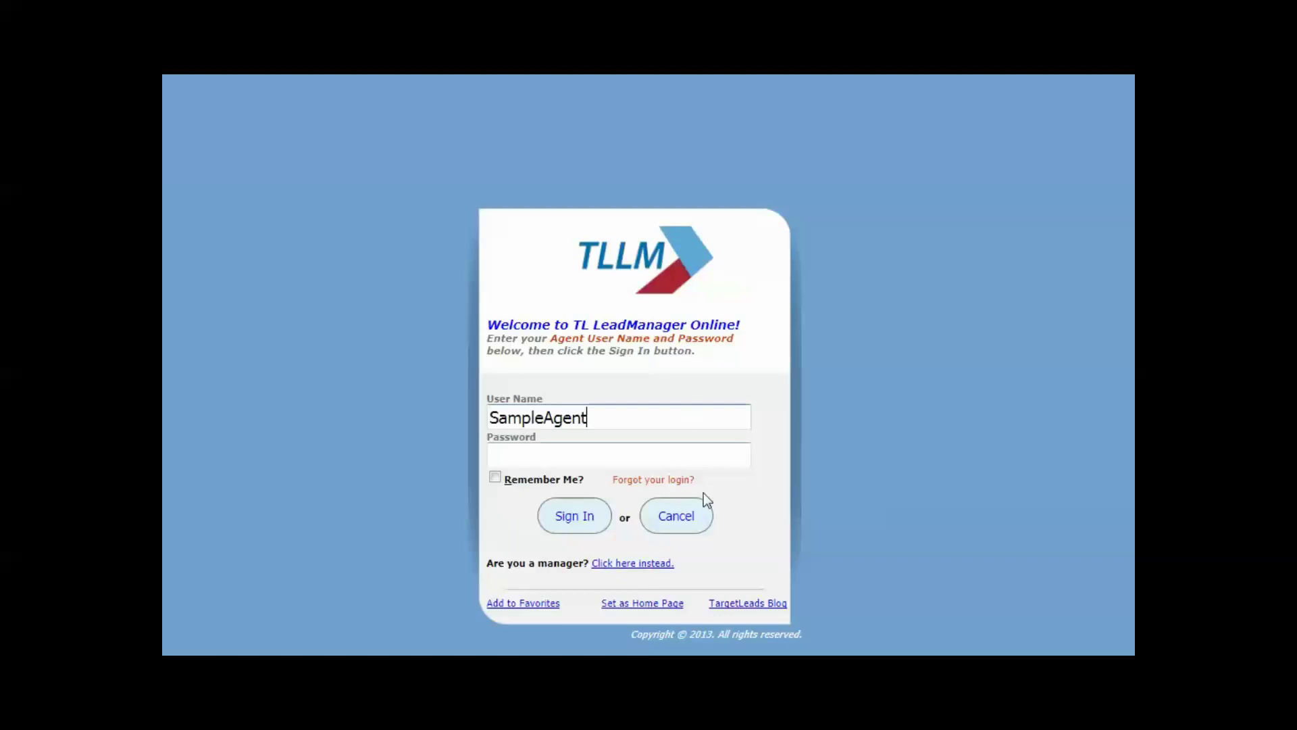
- Enter the account password in the agent sign-in form and enable Remember Me
key(Tab)
text(********)
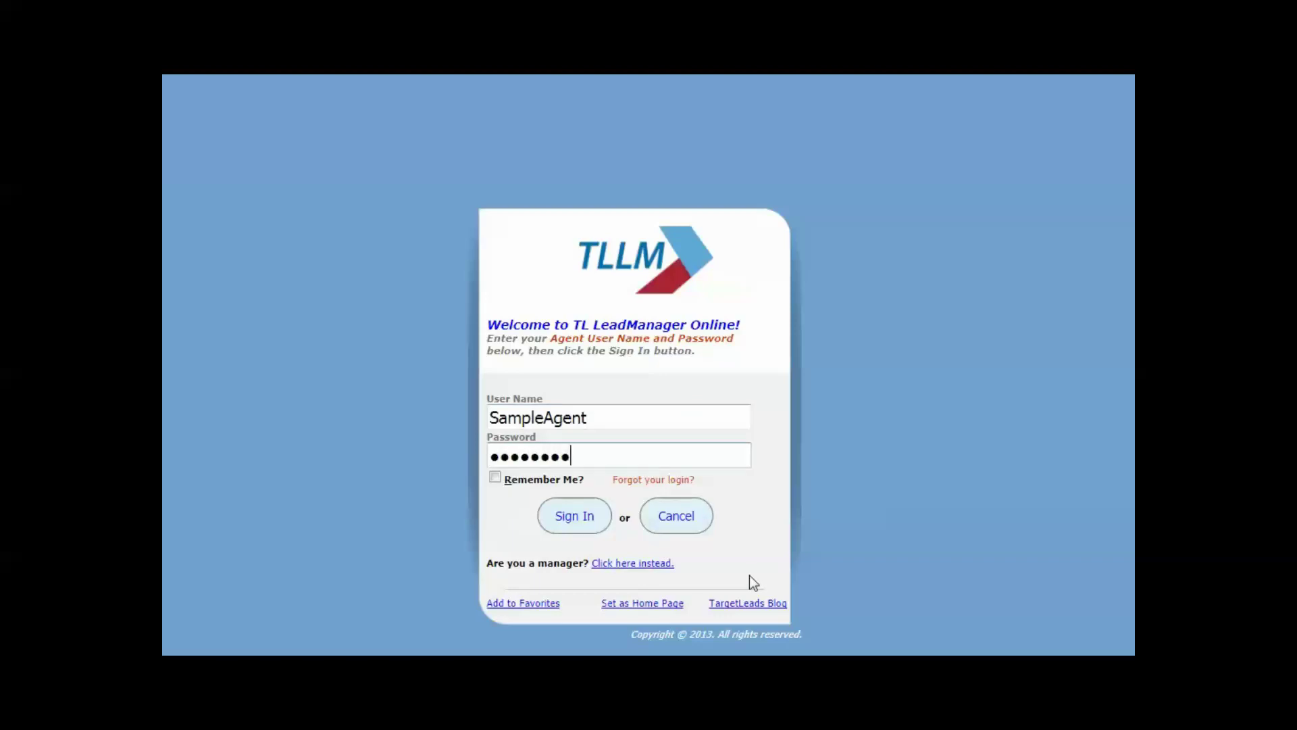
click(495, 478)
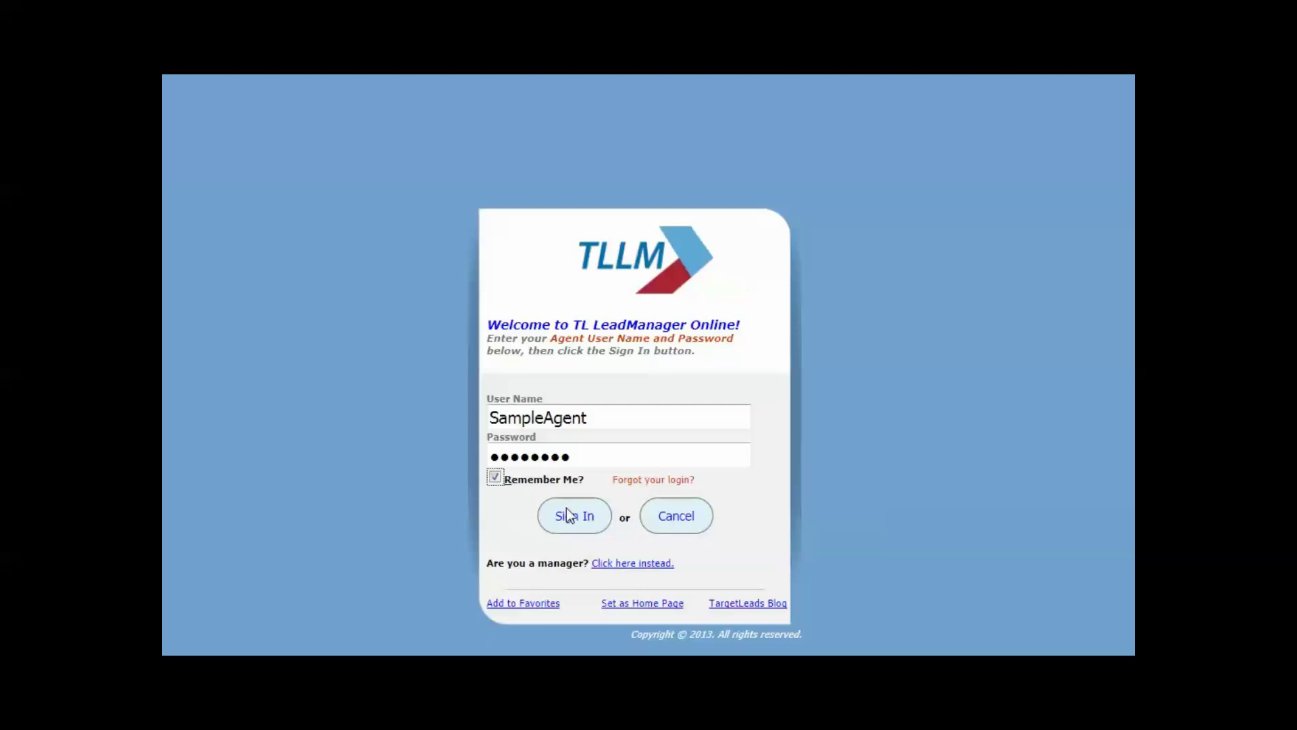
- Open the forgotten-login recovery form and go to its User Name field
click(649, 486)
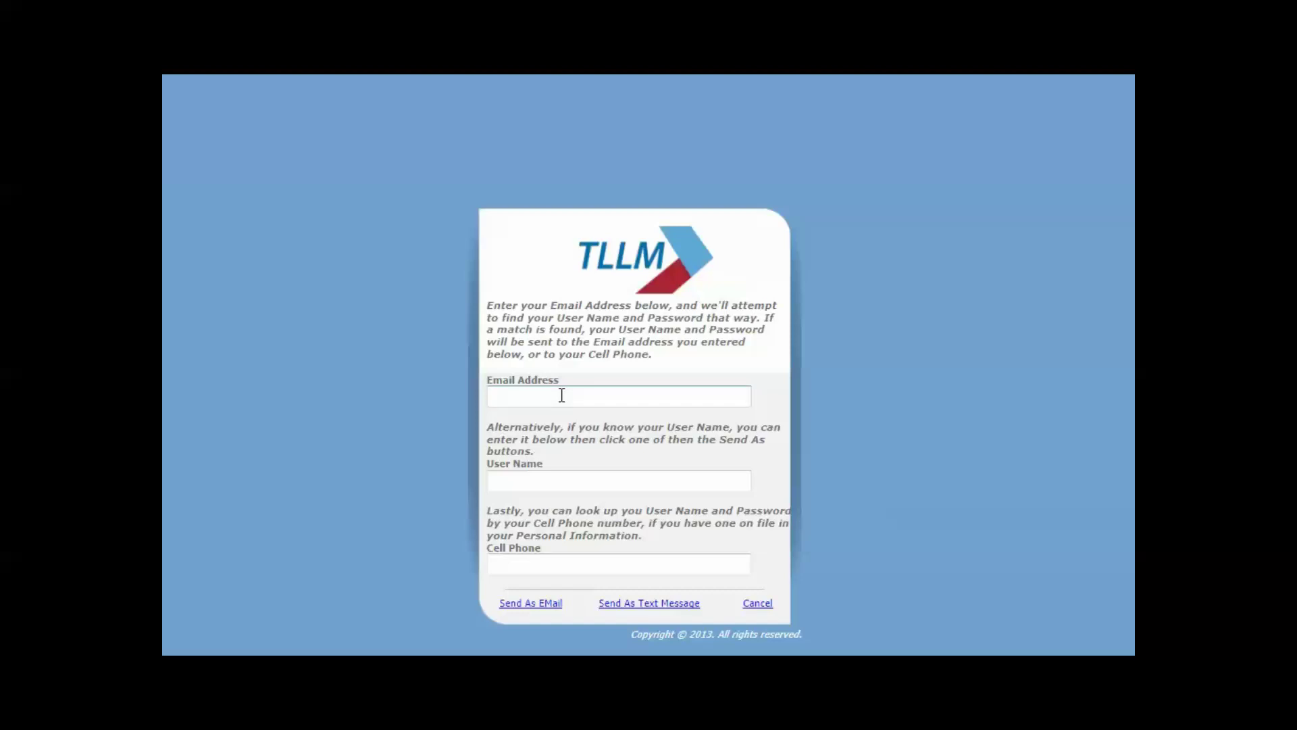
click(539, 481)
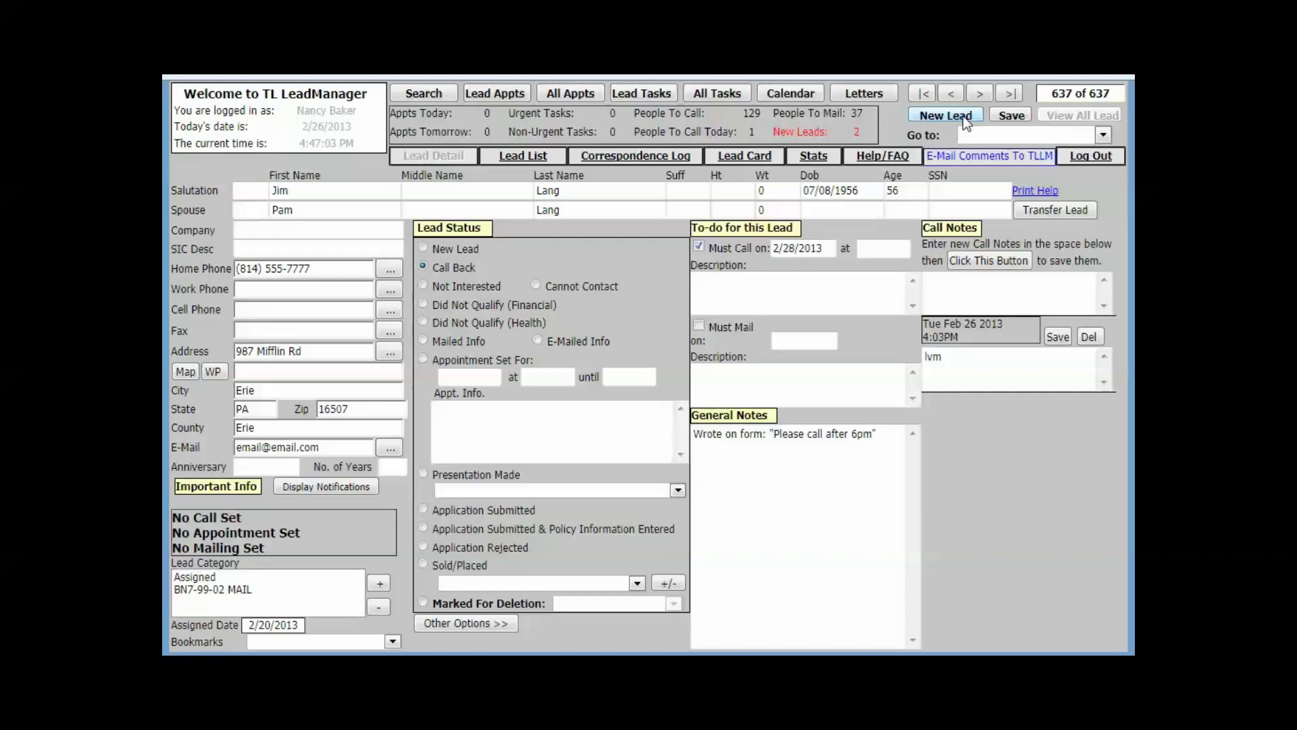
- View the Go to list of leads without choosing one, and log out
click(1102, 136)
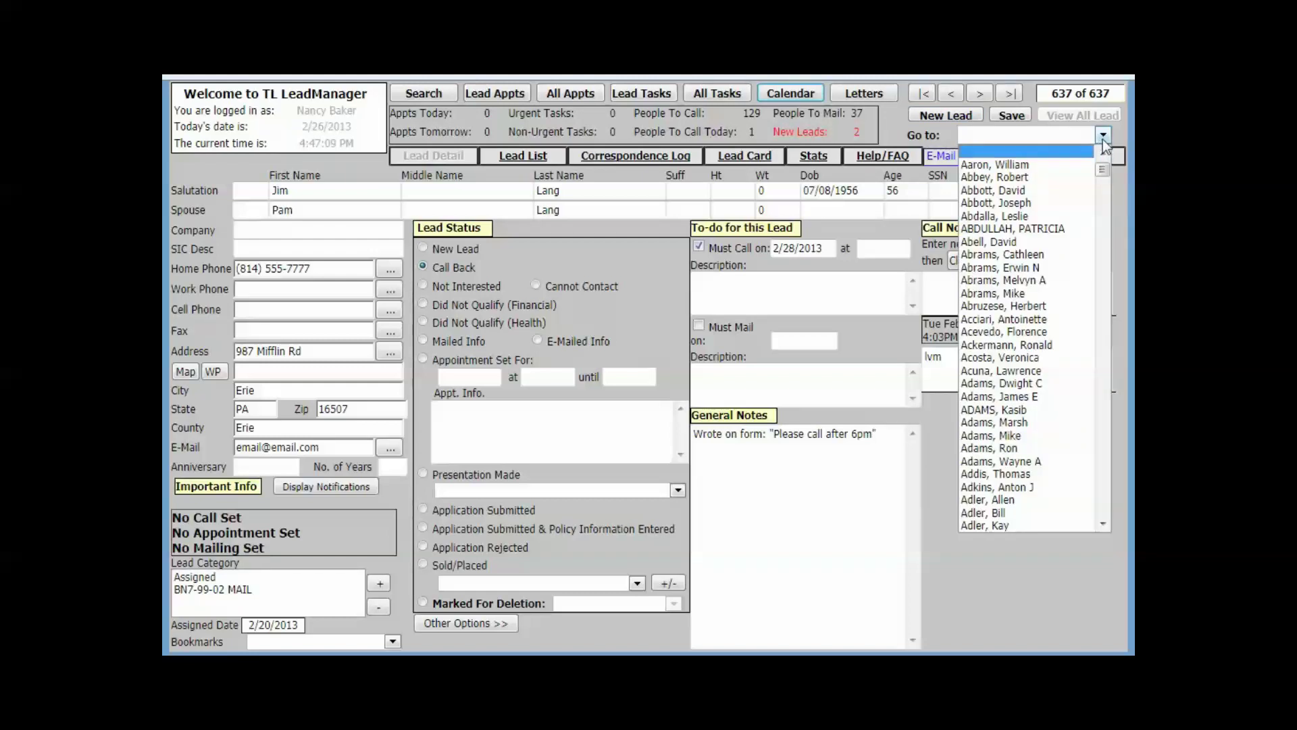
click(1102, 138)
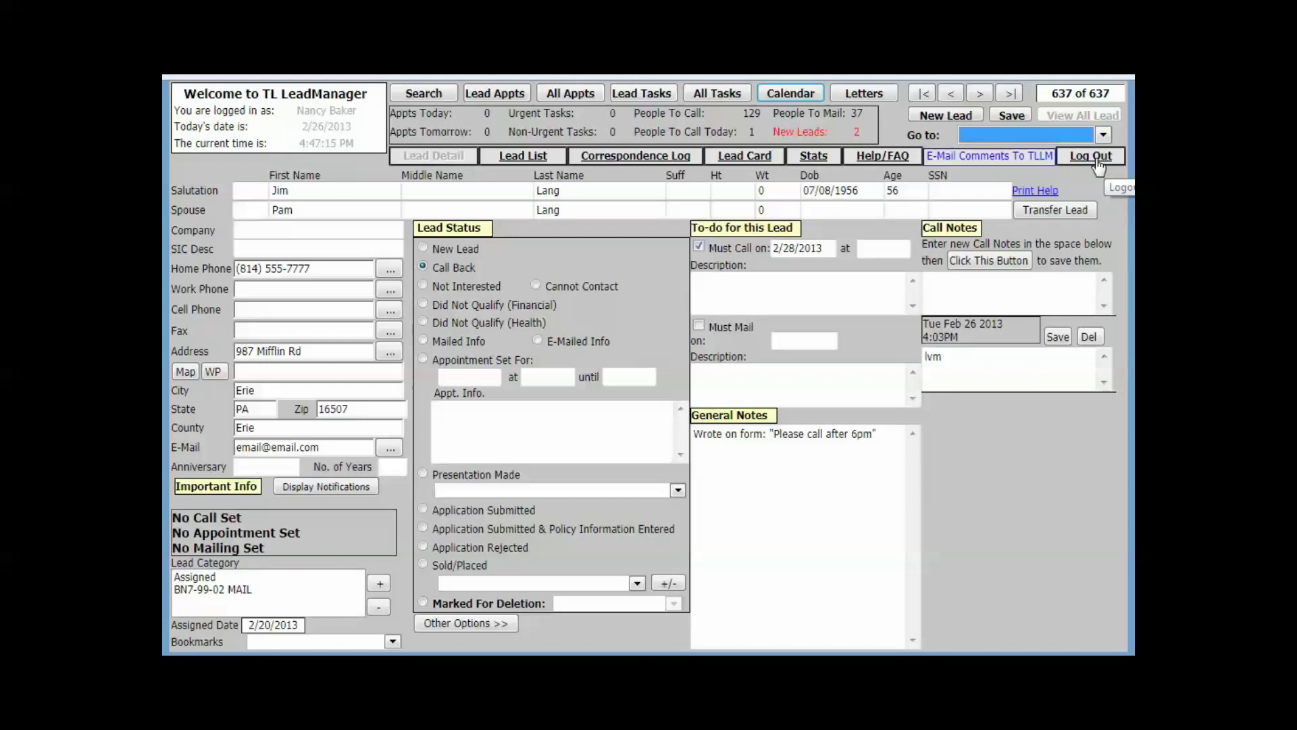
click(1098, 165)
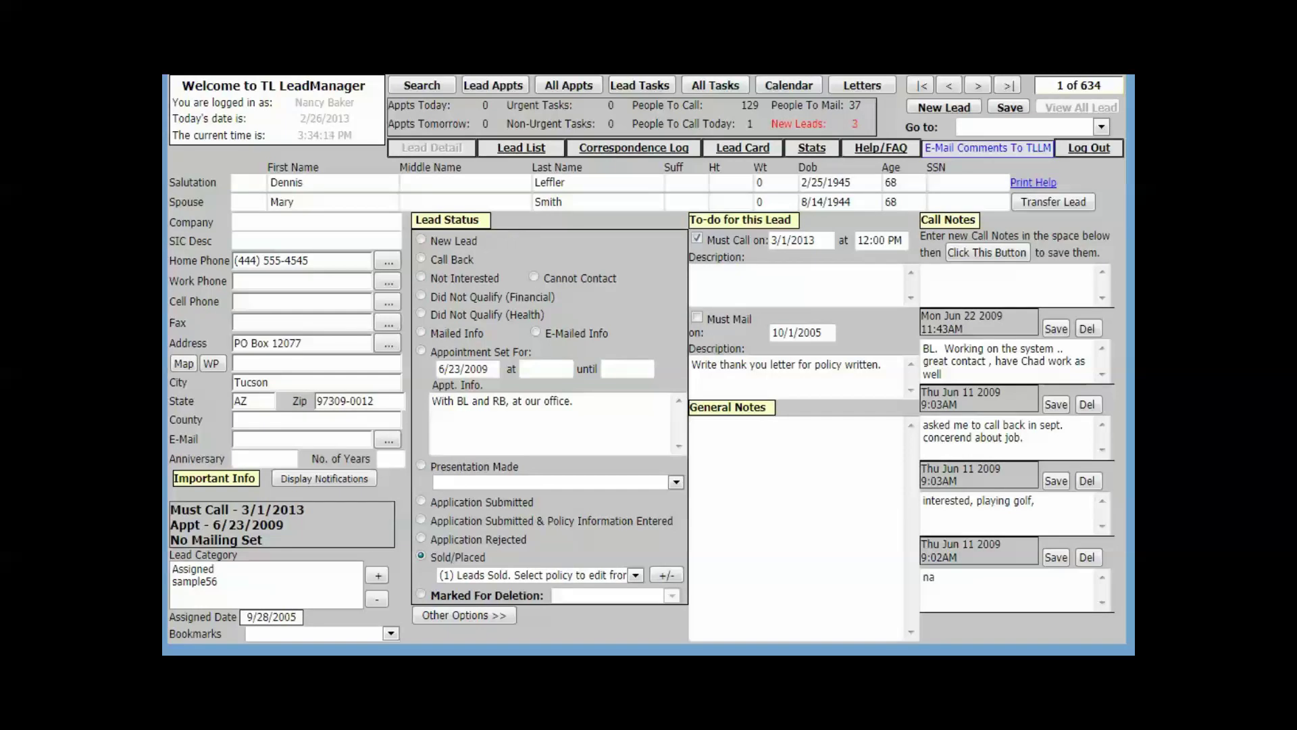
- List the new leads, select all of them and view their detail records
click(807, 126)
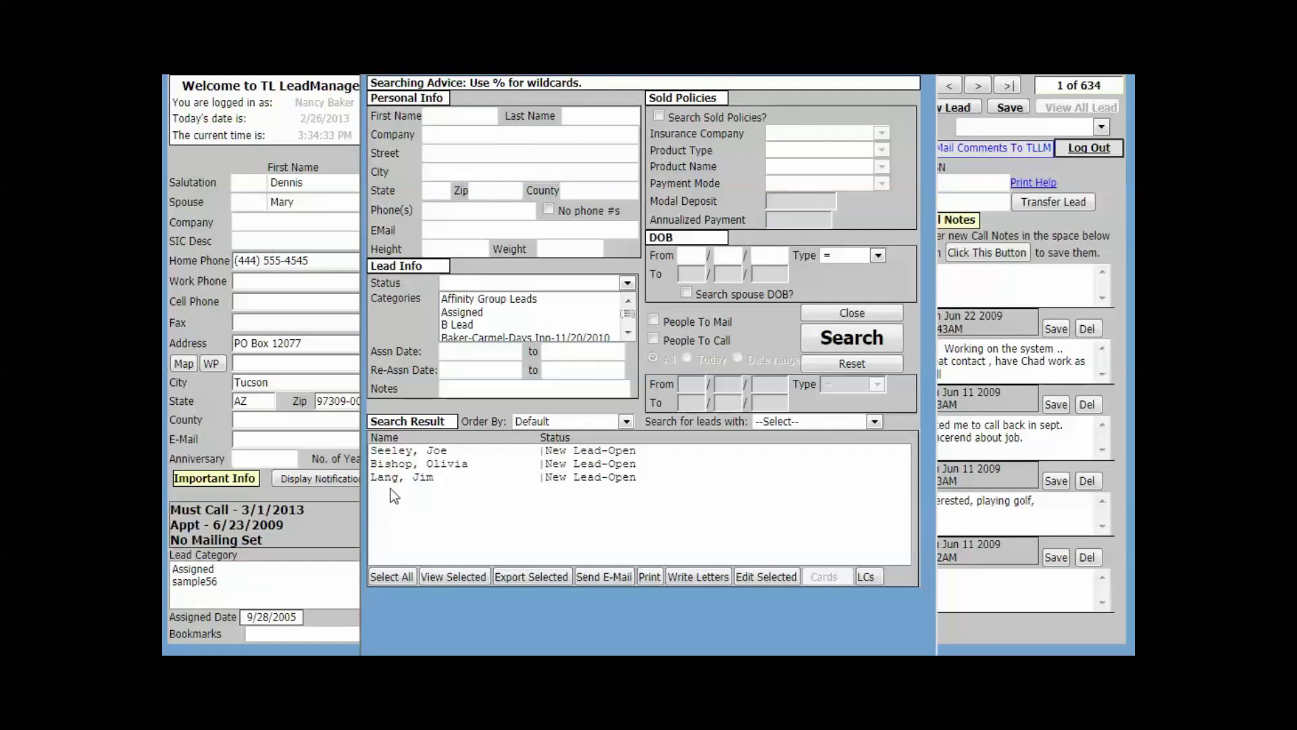
click(392, 577)
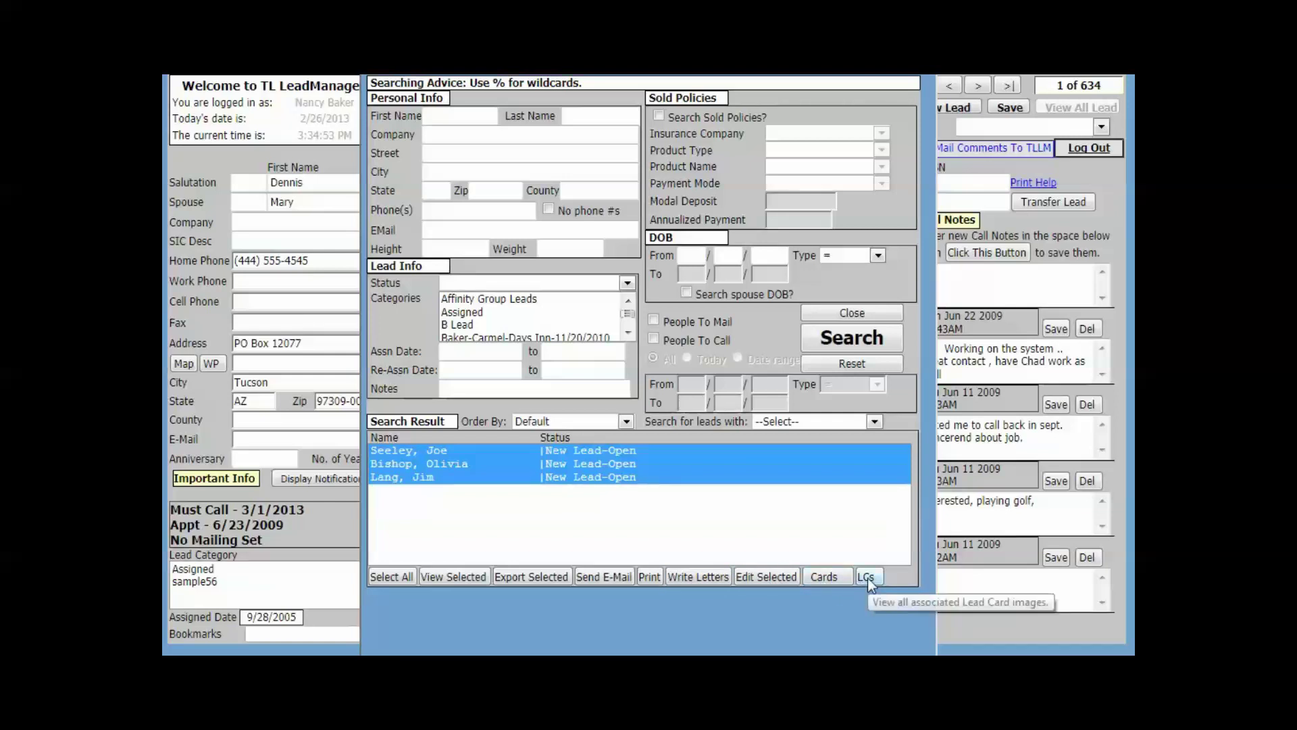
click(456, 576)
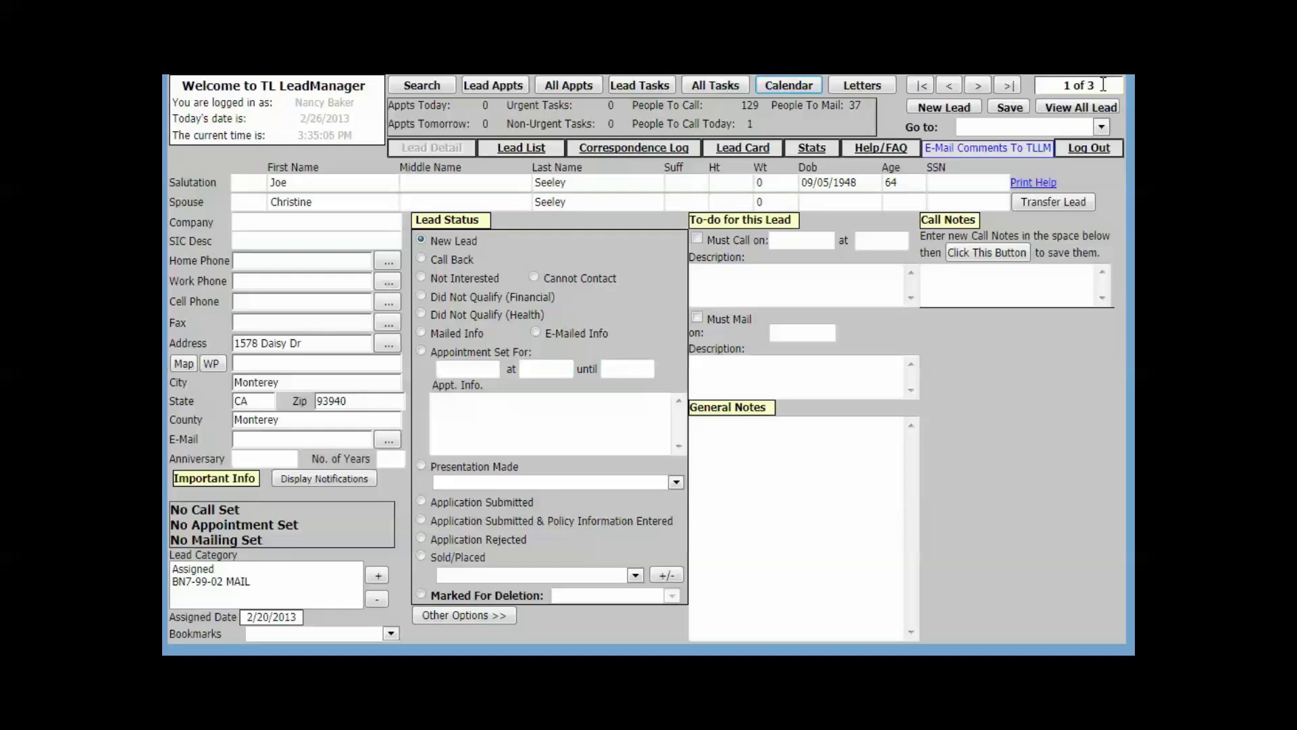
- Advance to the second new lead, and return to viewing all leads
click(978, 86)
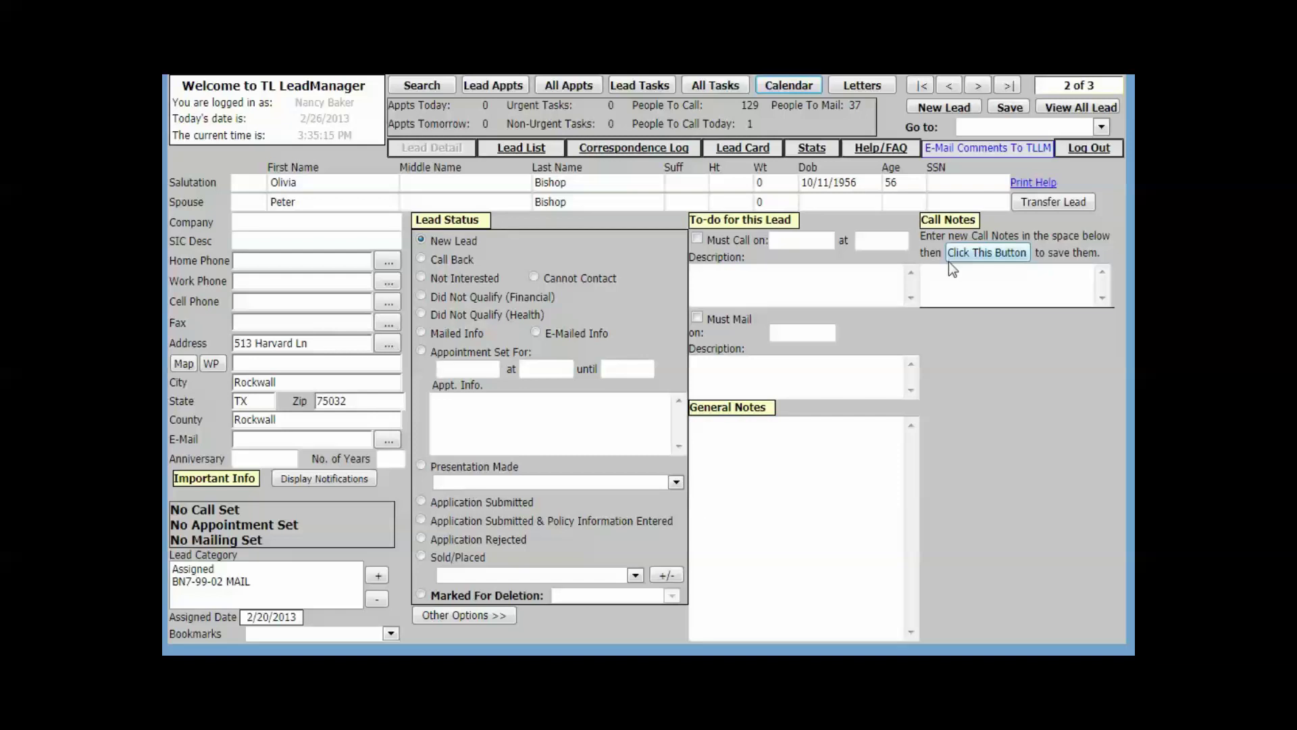
click(1067, 112)
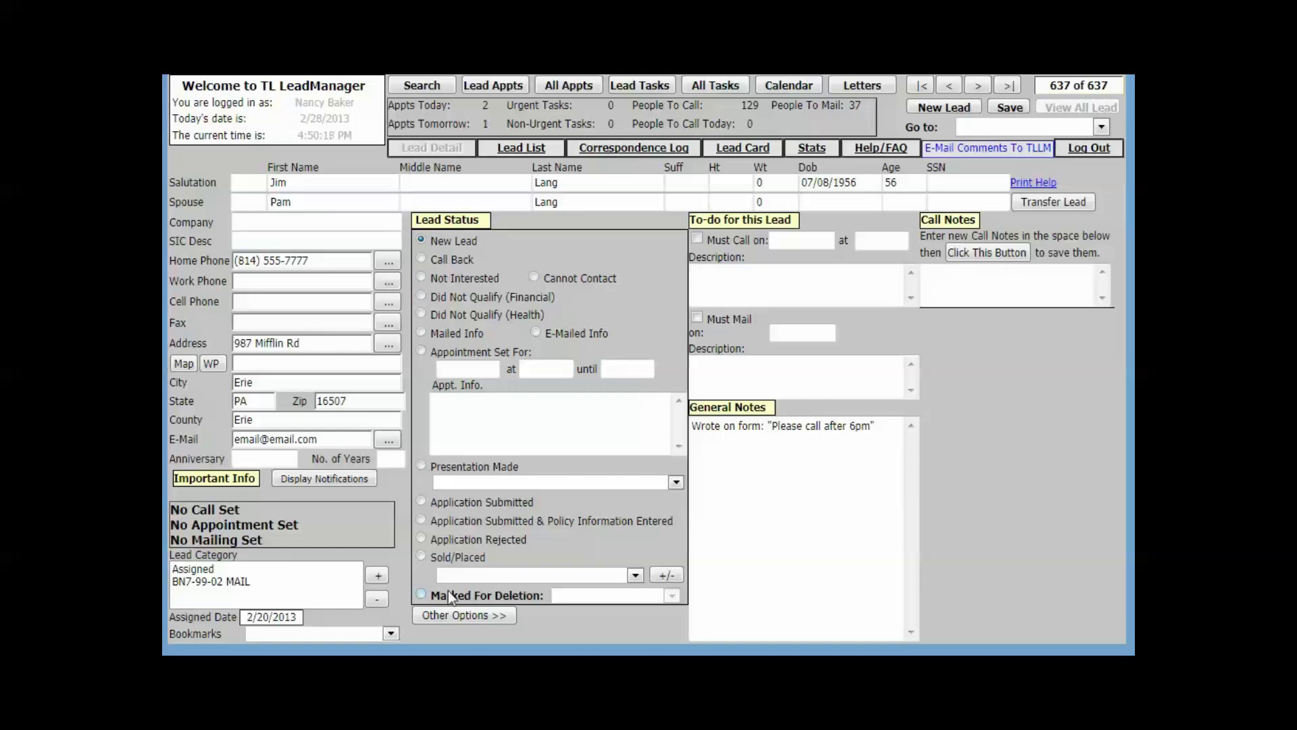
- Set the last lead's status to Call Back and schedule a must-call for 3/4/2013
click(421, 260)
click(698, 239)
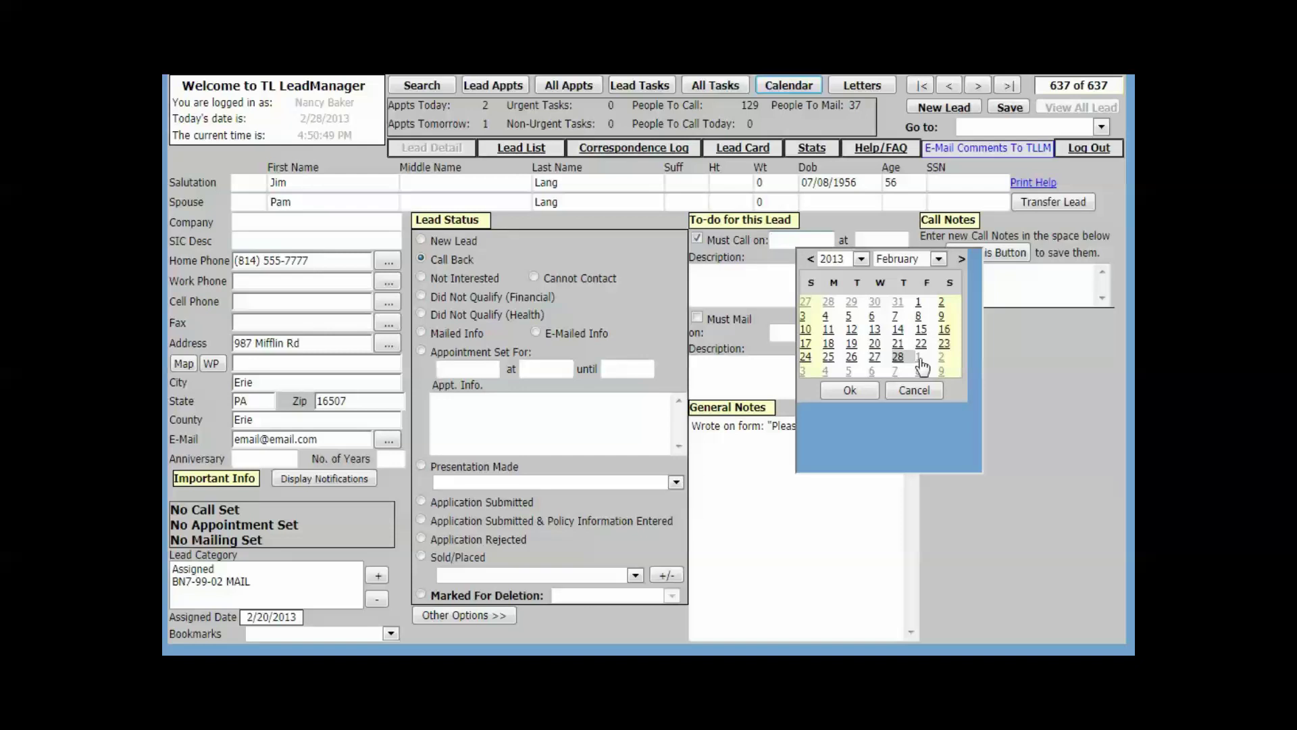
click(826, 373)
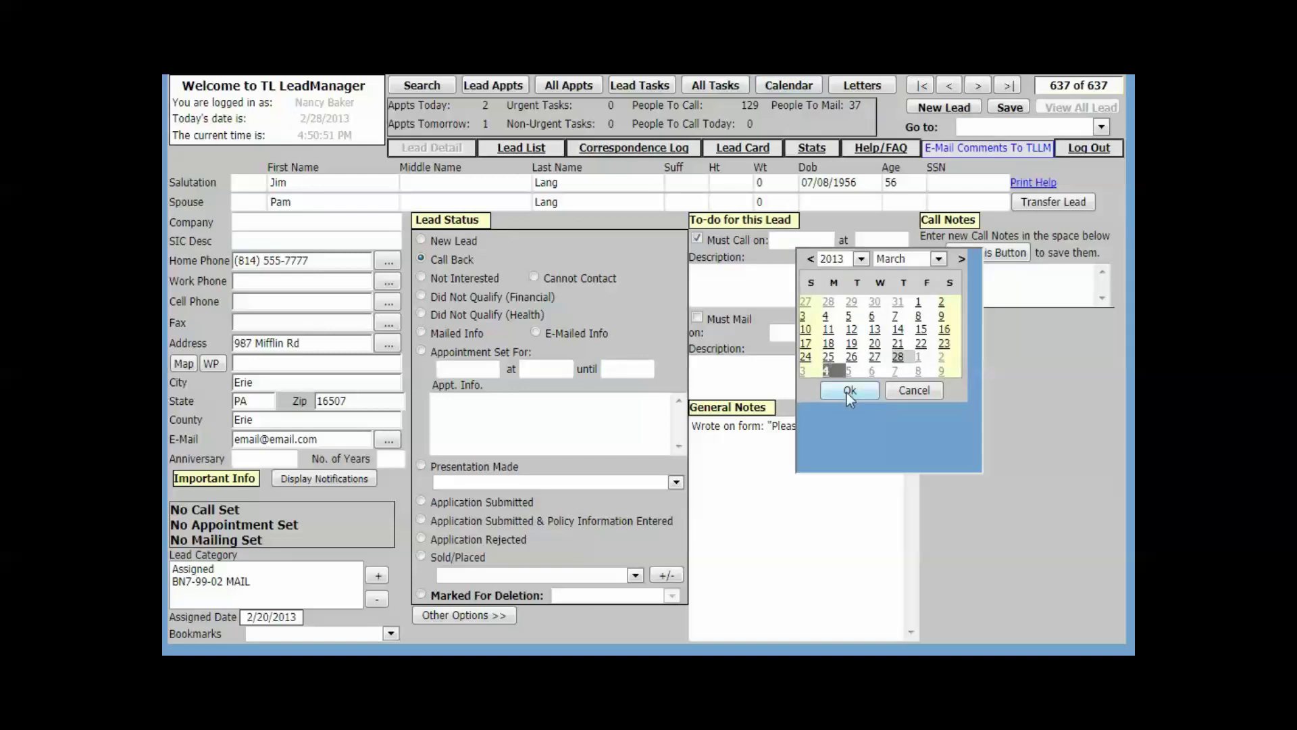
click(847, 391)
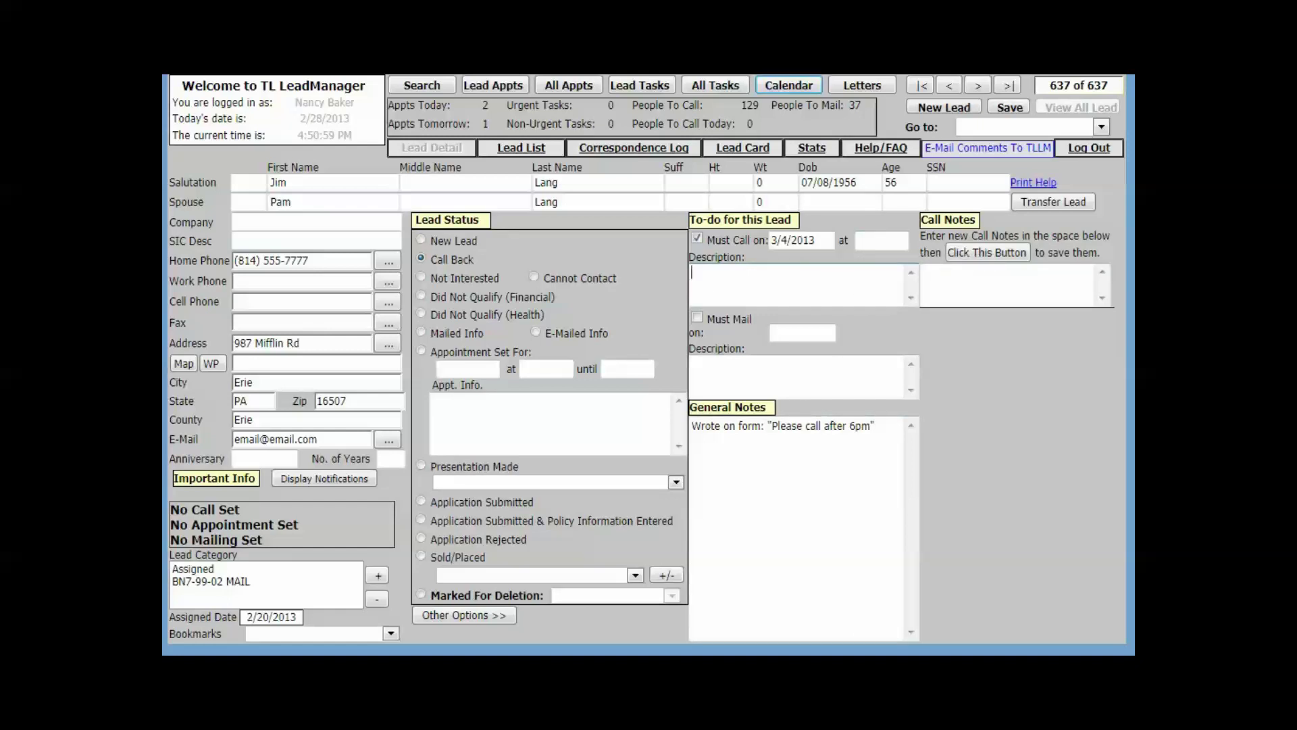
- Add and save the call note "lvm" on this lead
click(977, 273)
text(lvm)
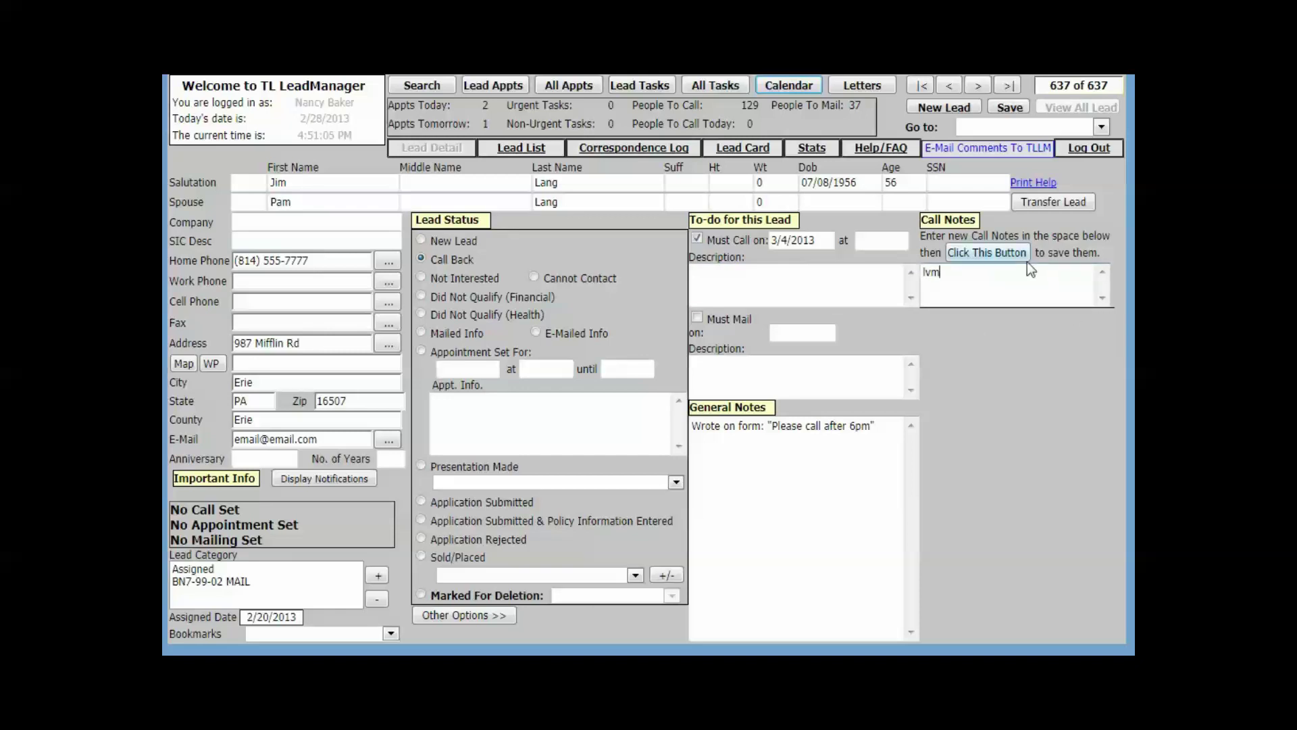
click(1000, 254)
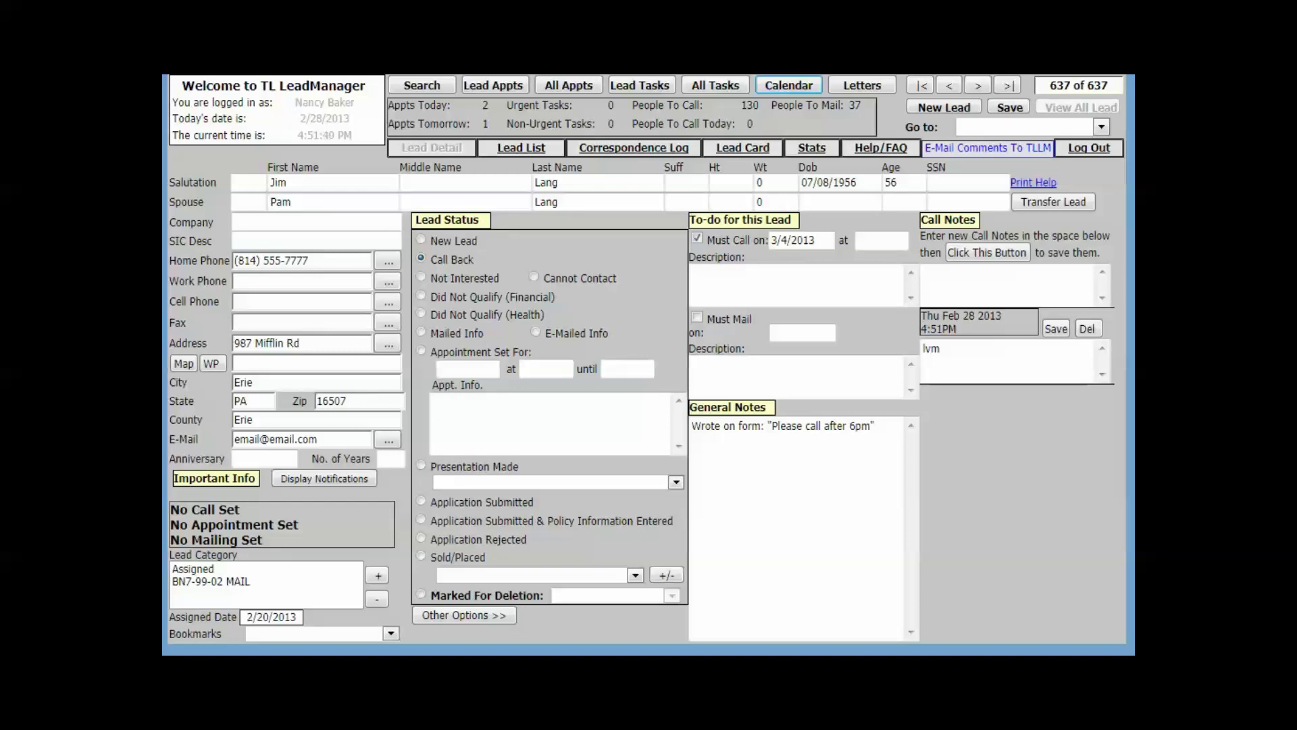
- On the previous lead, set the status to Call Back and schedule a must-call for 3/11/2013 at 02:00 PM
click(952, 84)
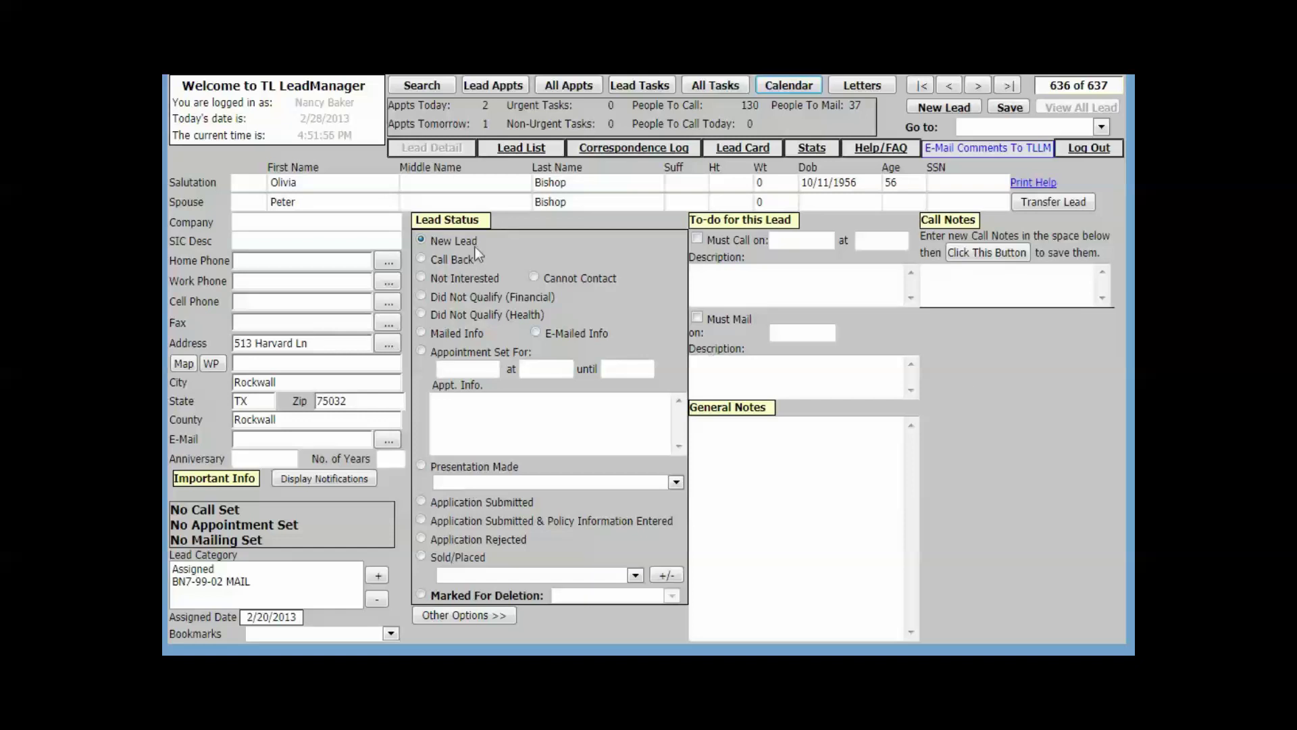
click(423, 259)
click(697, 241)
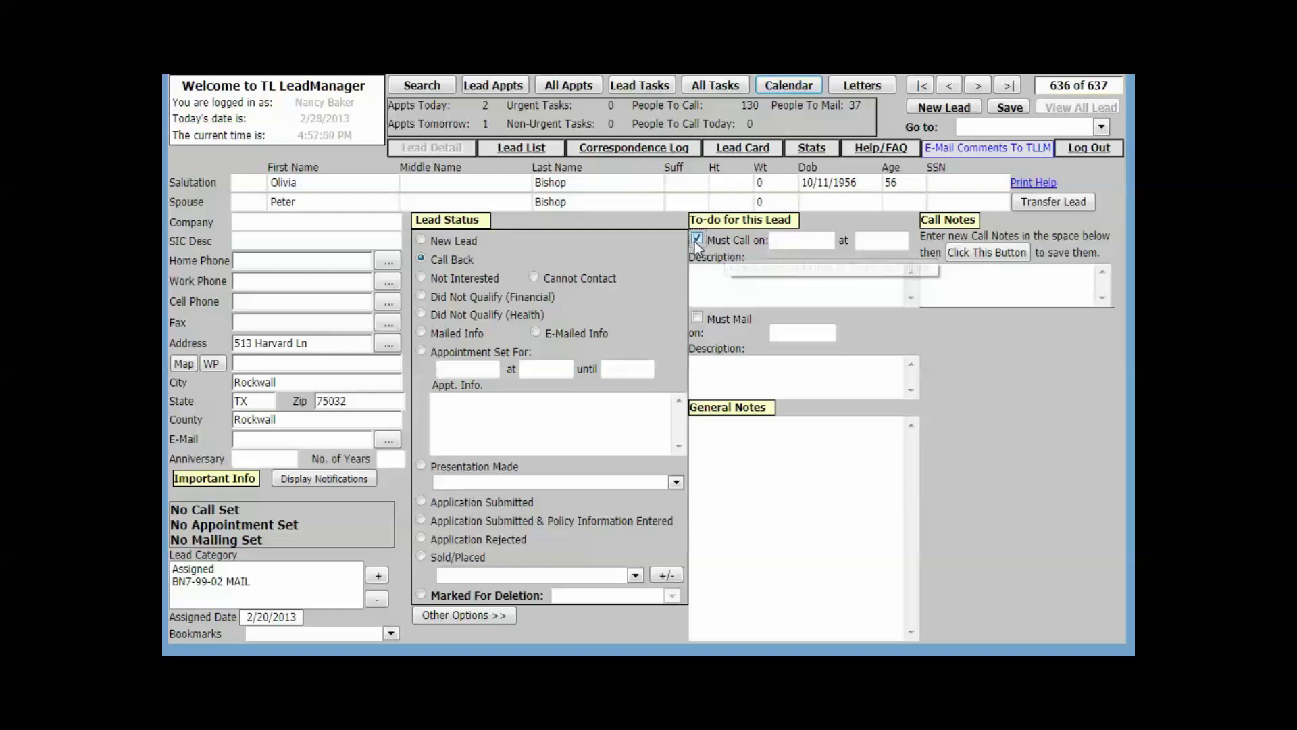
click(803, 241)
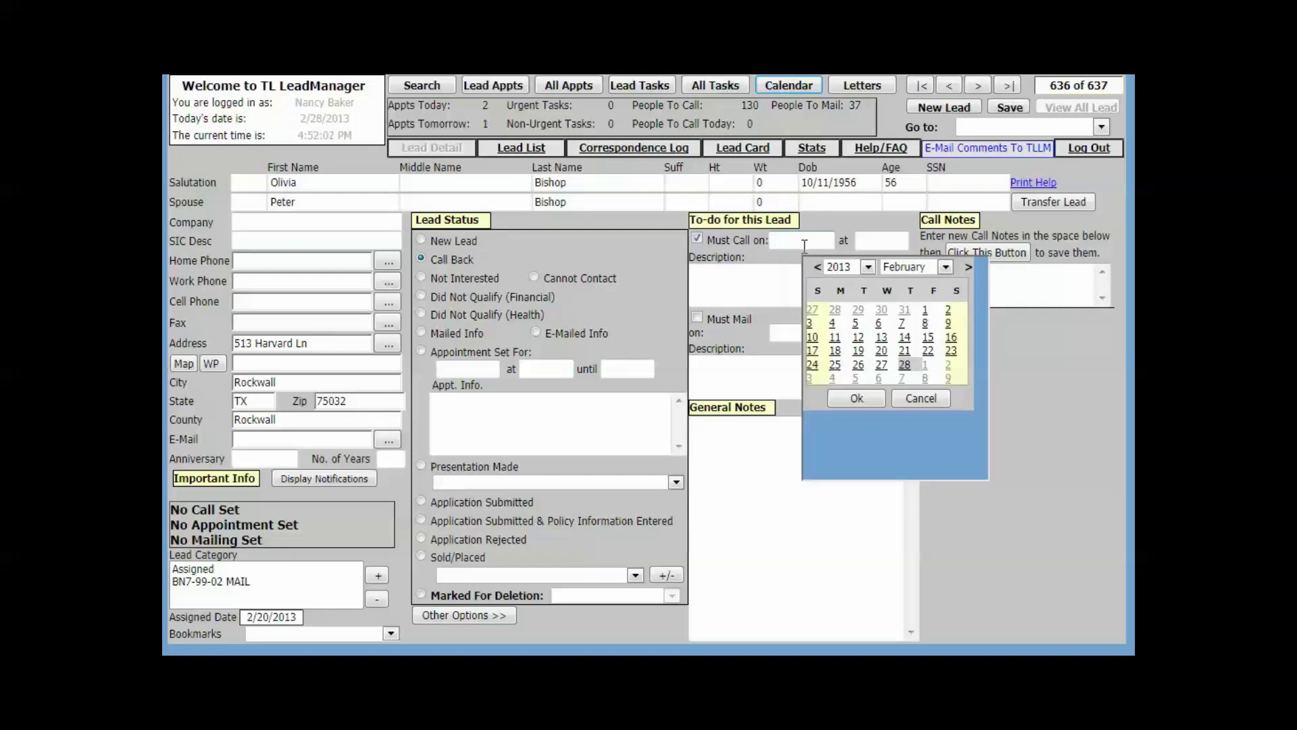
click(967, 268)
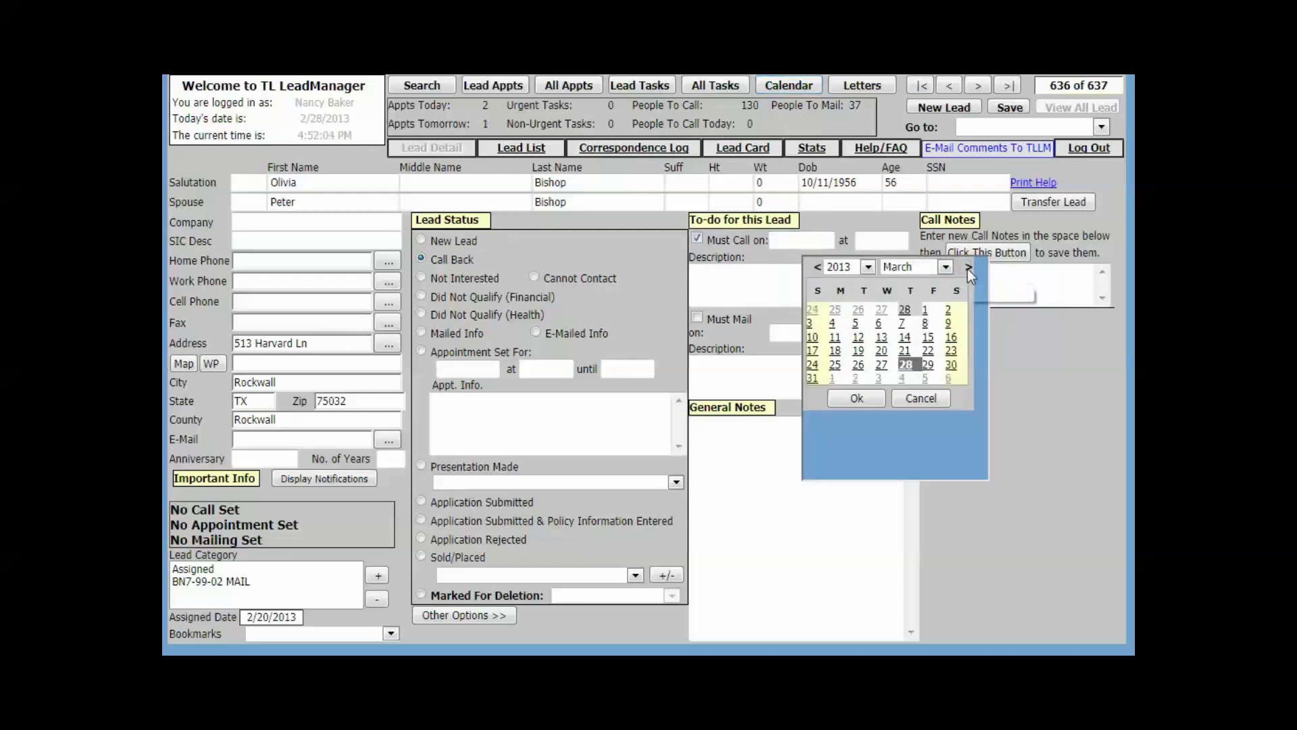
click(835, 337)
click(855, 398)
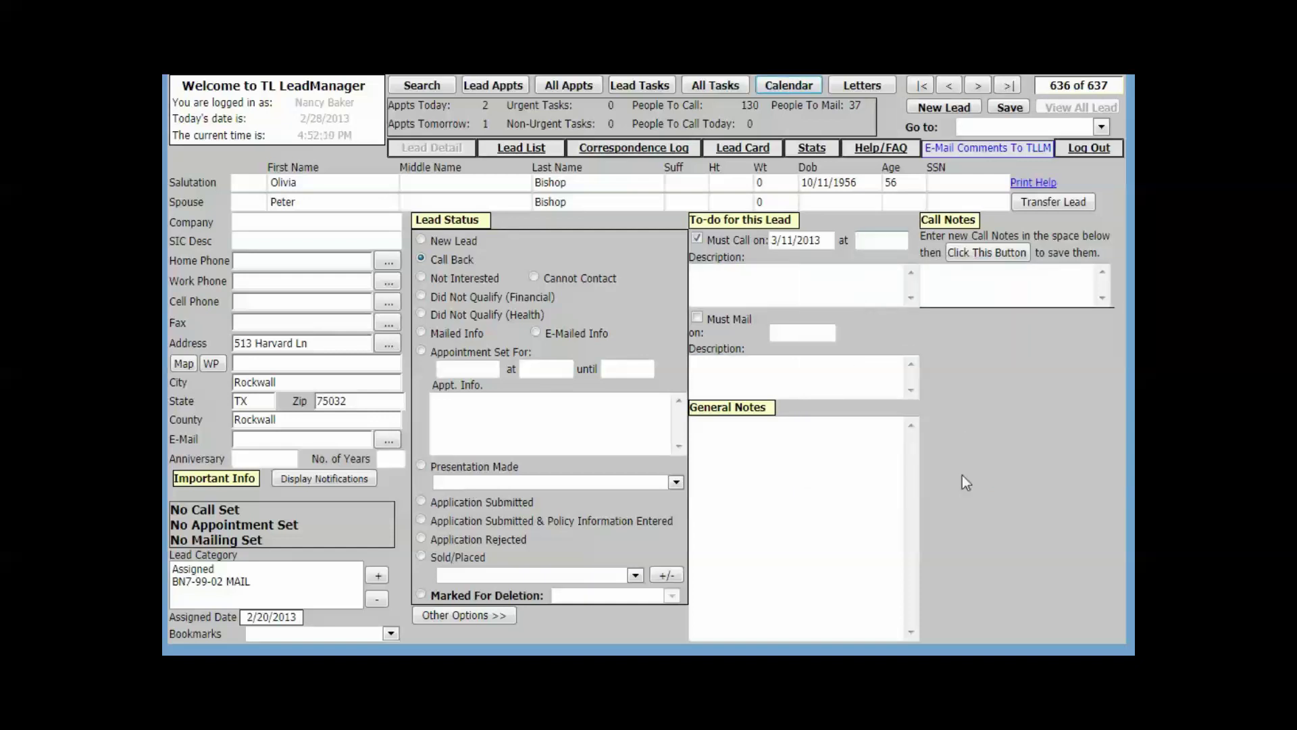
text(0200p)
click(847, 273)
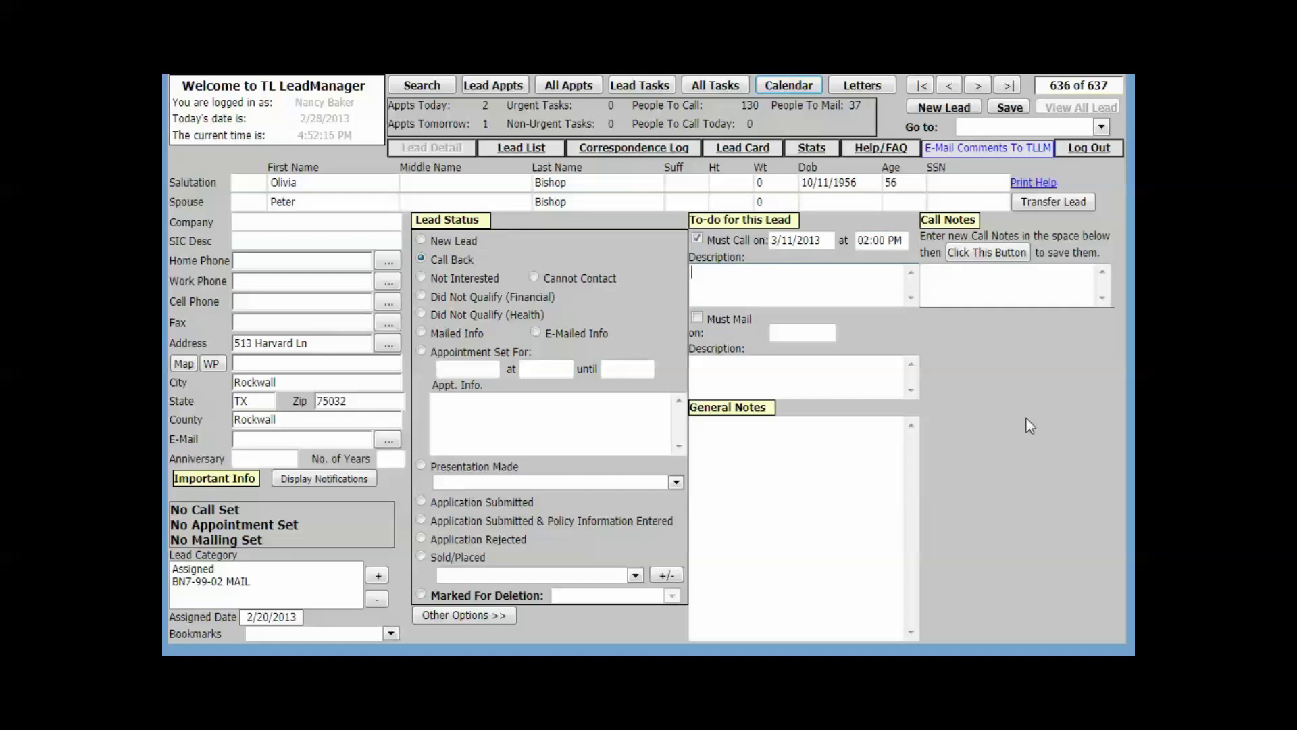
- Save the call note "Going on vacation with grandchildren to Disney. Asked me to call back in a week."
click(973, 287)
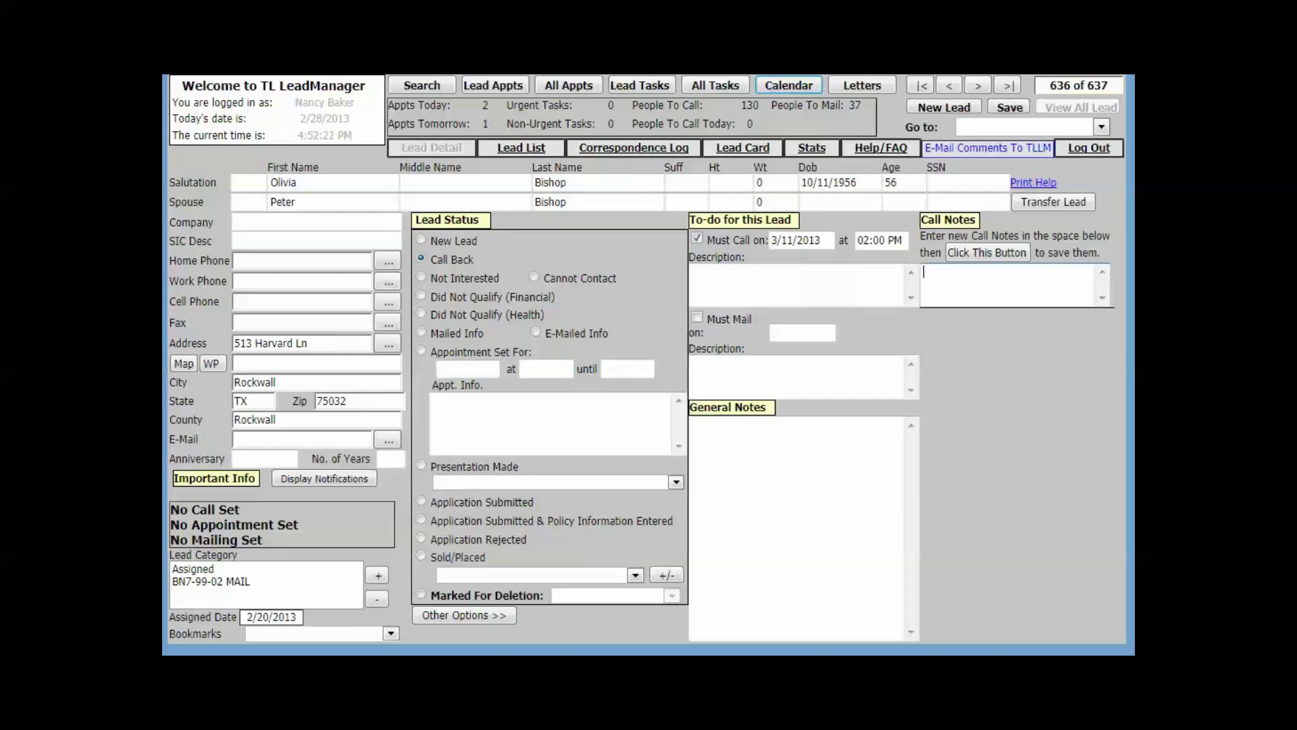
text(Going on vacation with grandchildren to Disney. Asked me to call back in a week.)
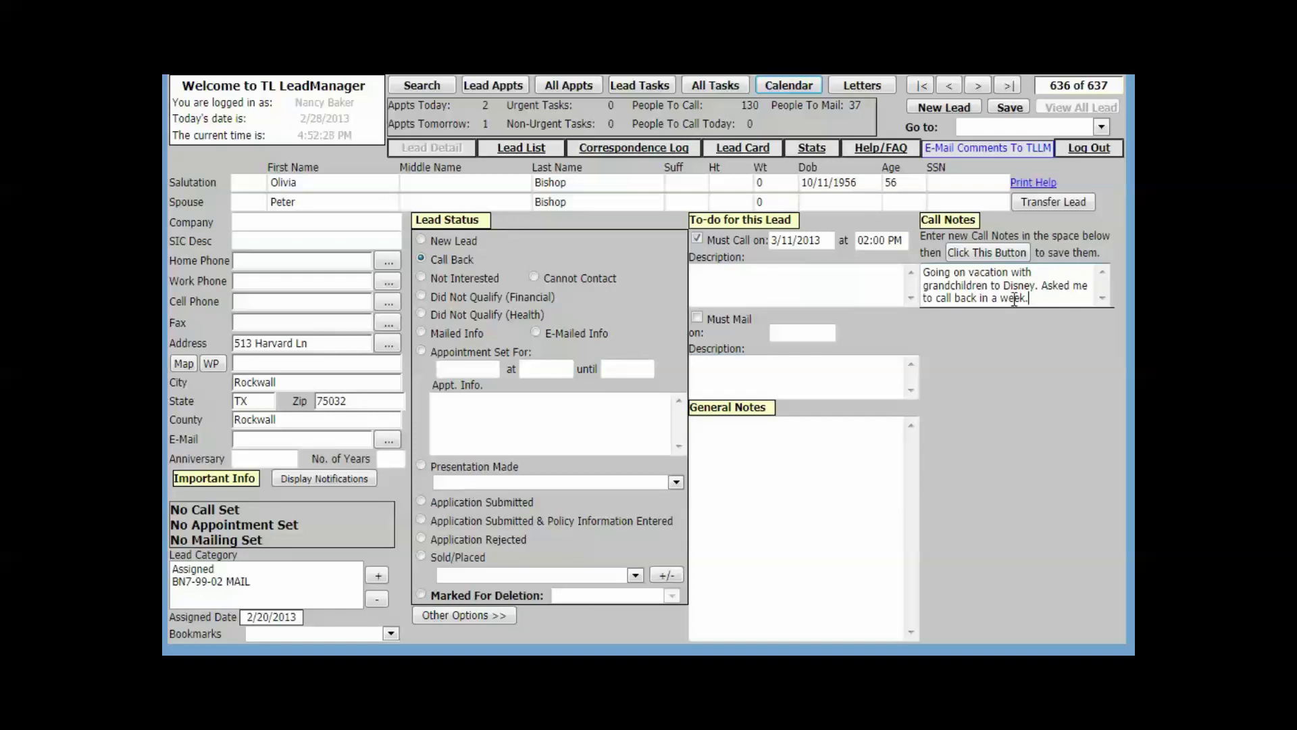
click(987, 252)
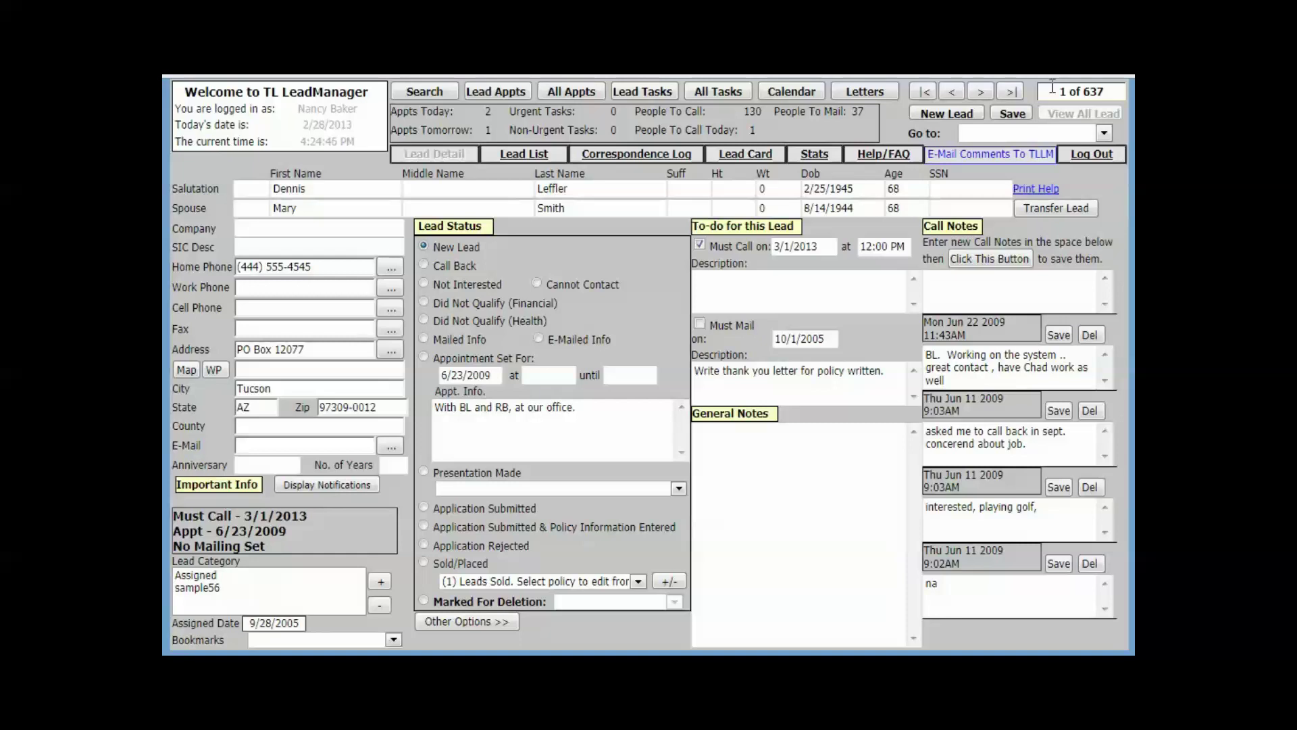
- Go to the last lead record, and step back to the one before it
click(1011, 92)
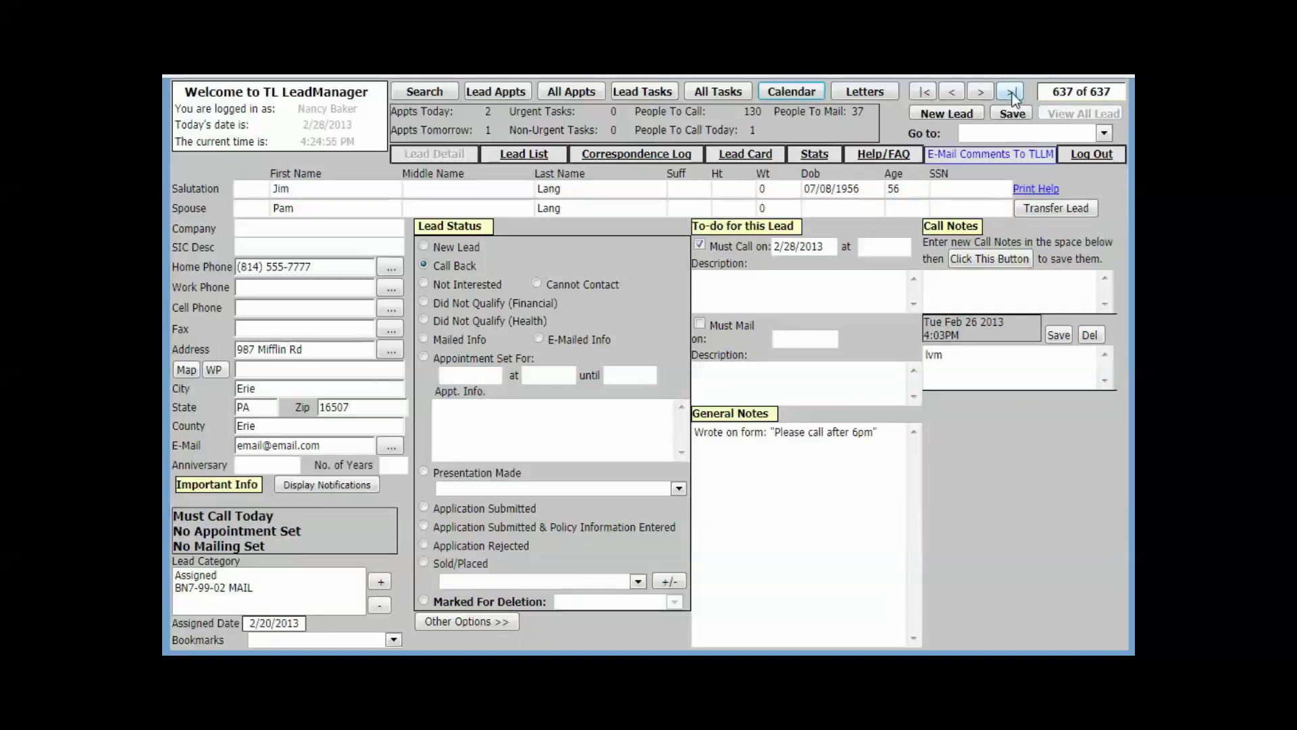
click(951, 92)
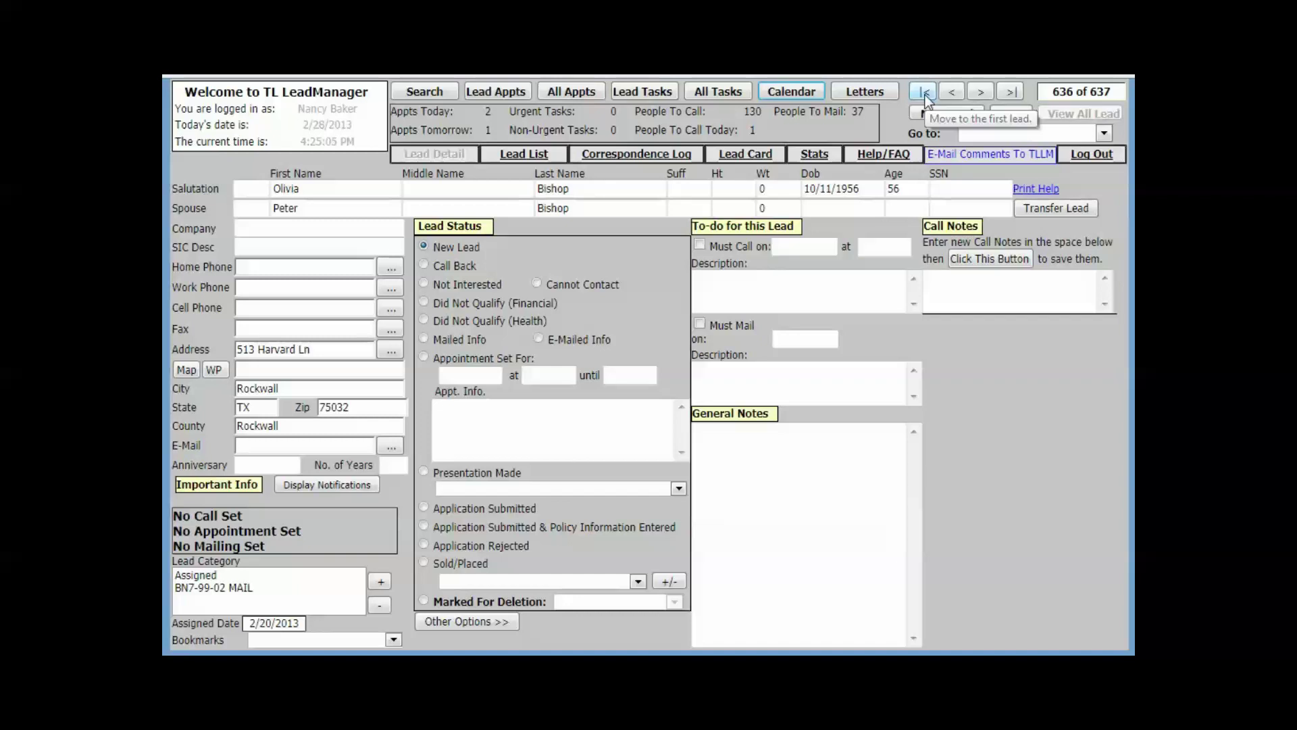
- Jump to the record of the last lead in the Go to list
click(1103, 135)
drag(1105, 172, 1105, 227)
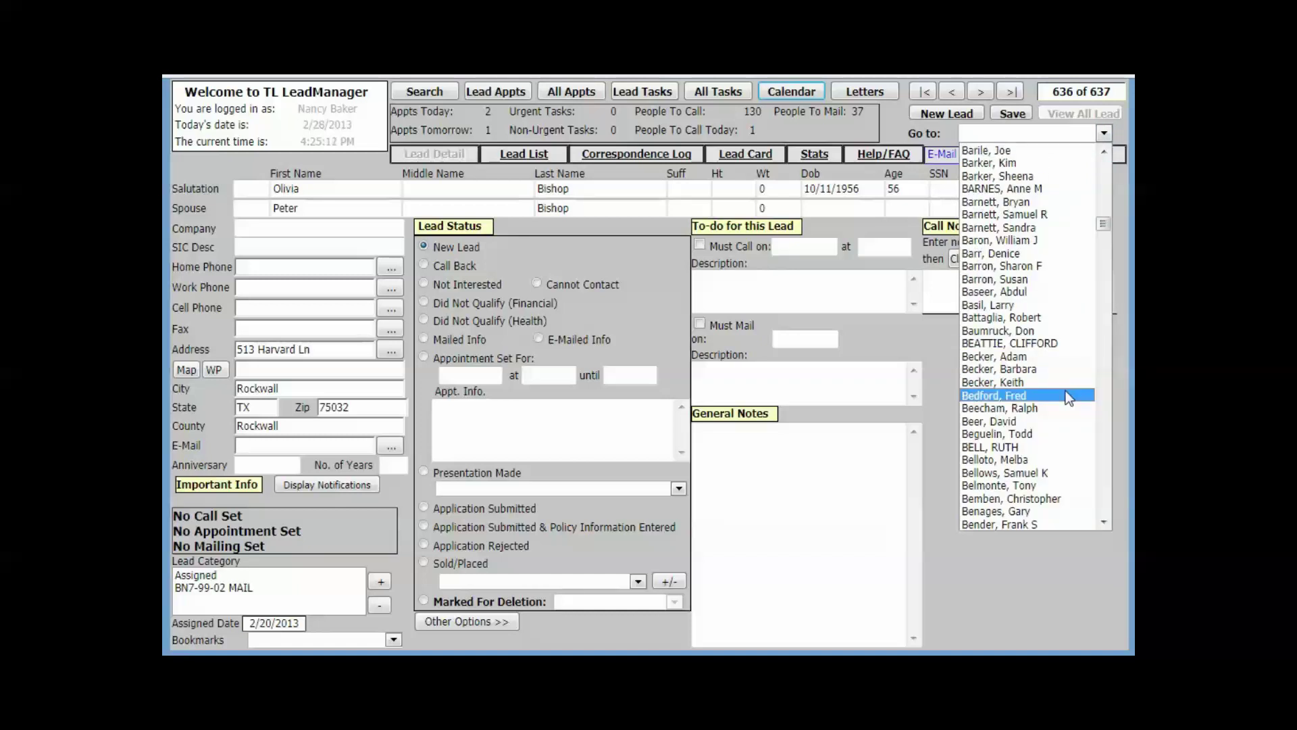
key(End)
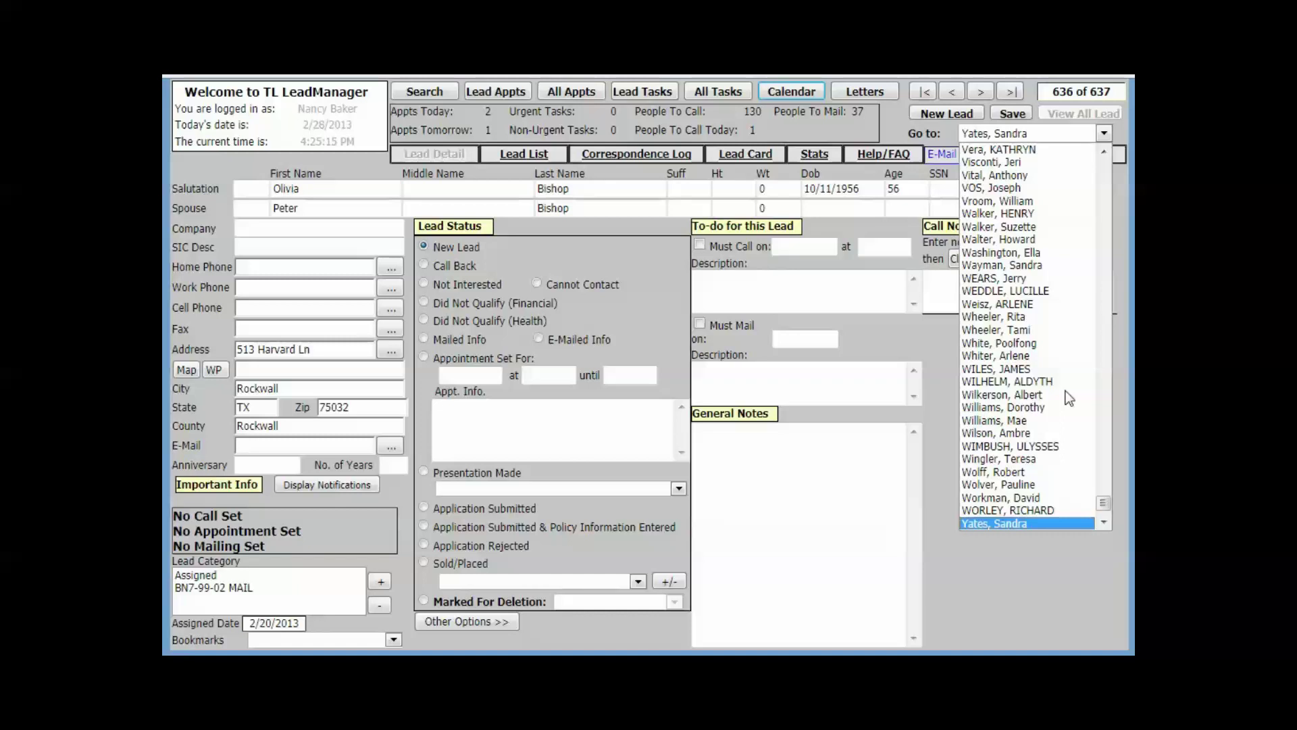
key(Return)
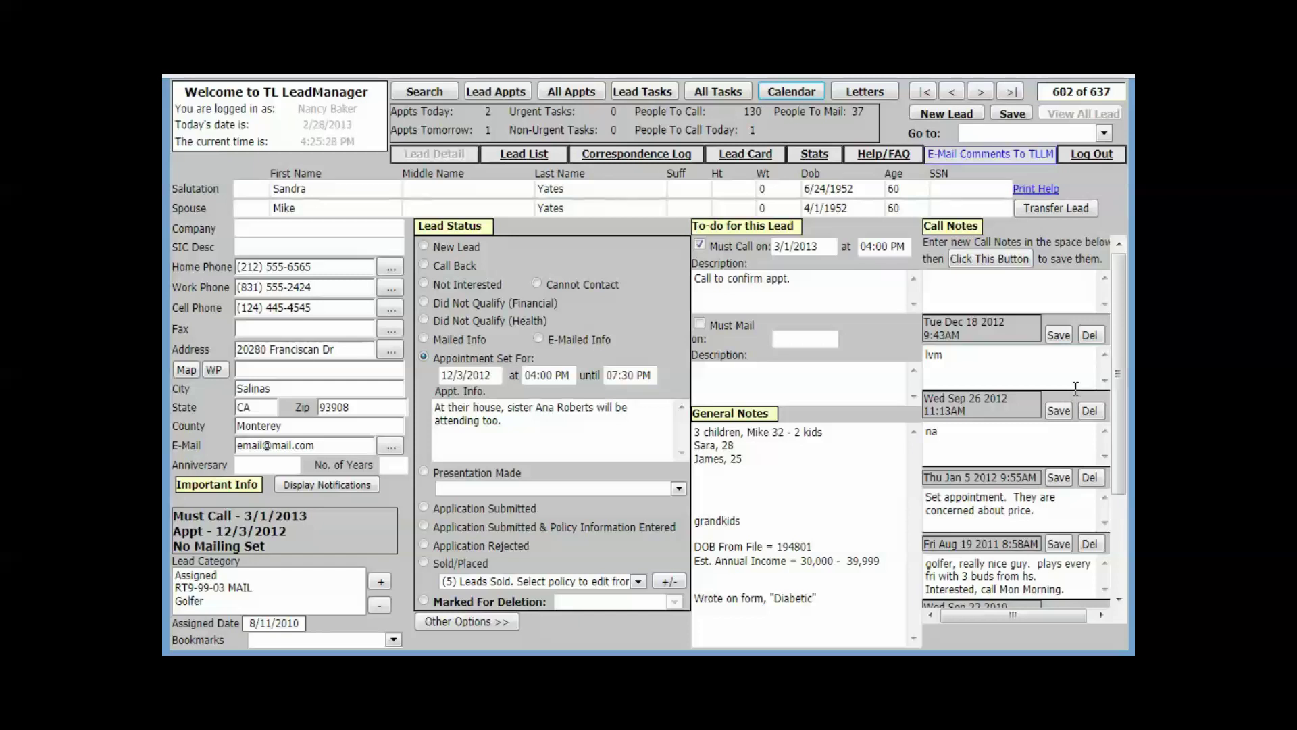
- Search for leads with the assigned date 2/20/2013
click(439, 92)
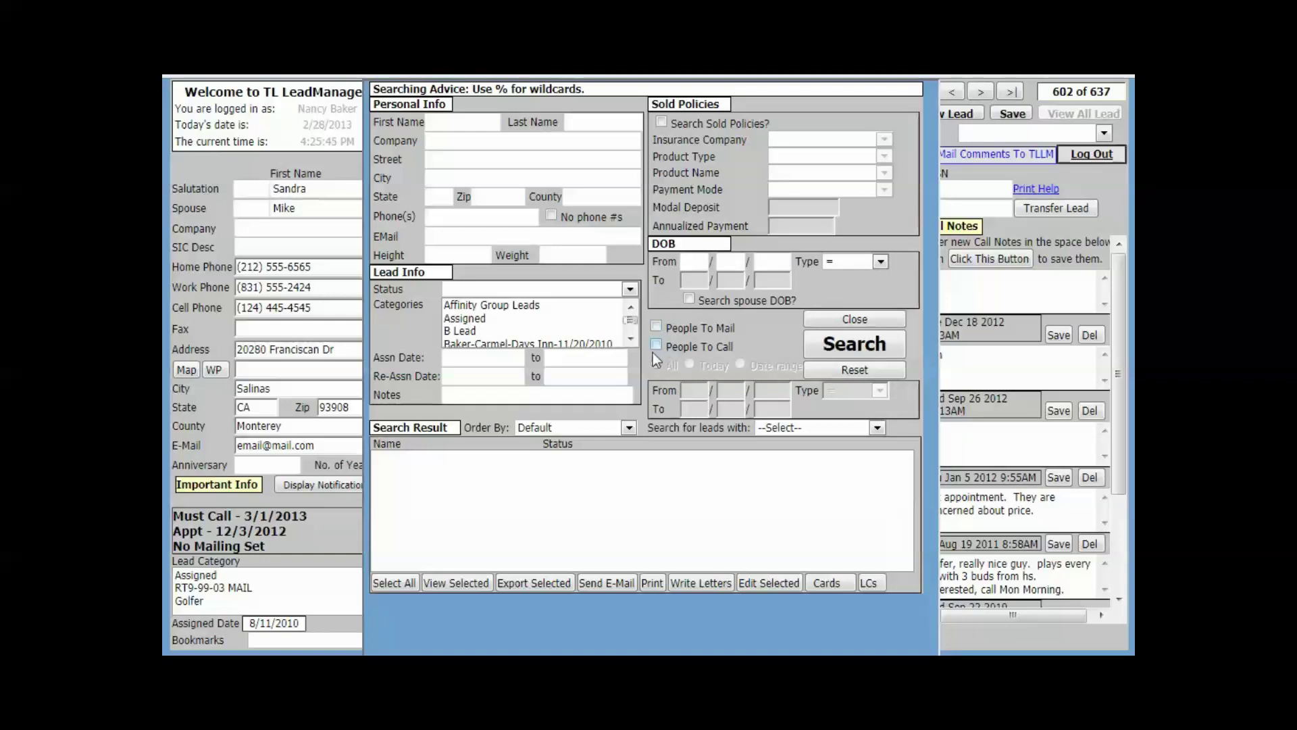
click(461, 356)
text(2/20/13)
key(Tab)
click(849, 346)
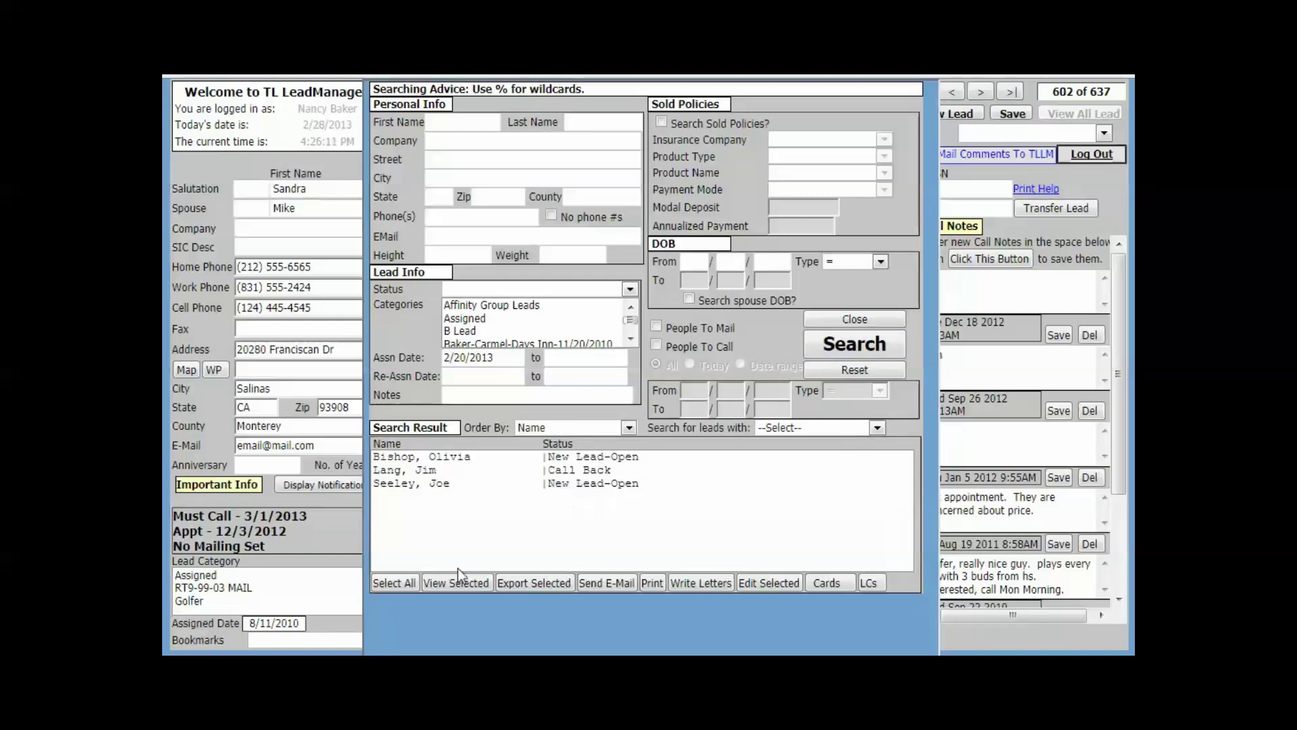
- Select all the leads in the search results and view their records
click(399, 581)
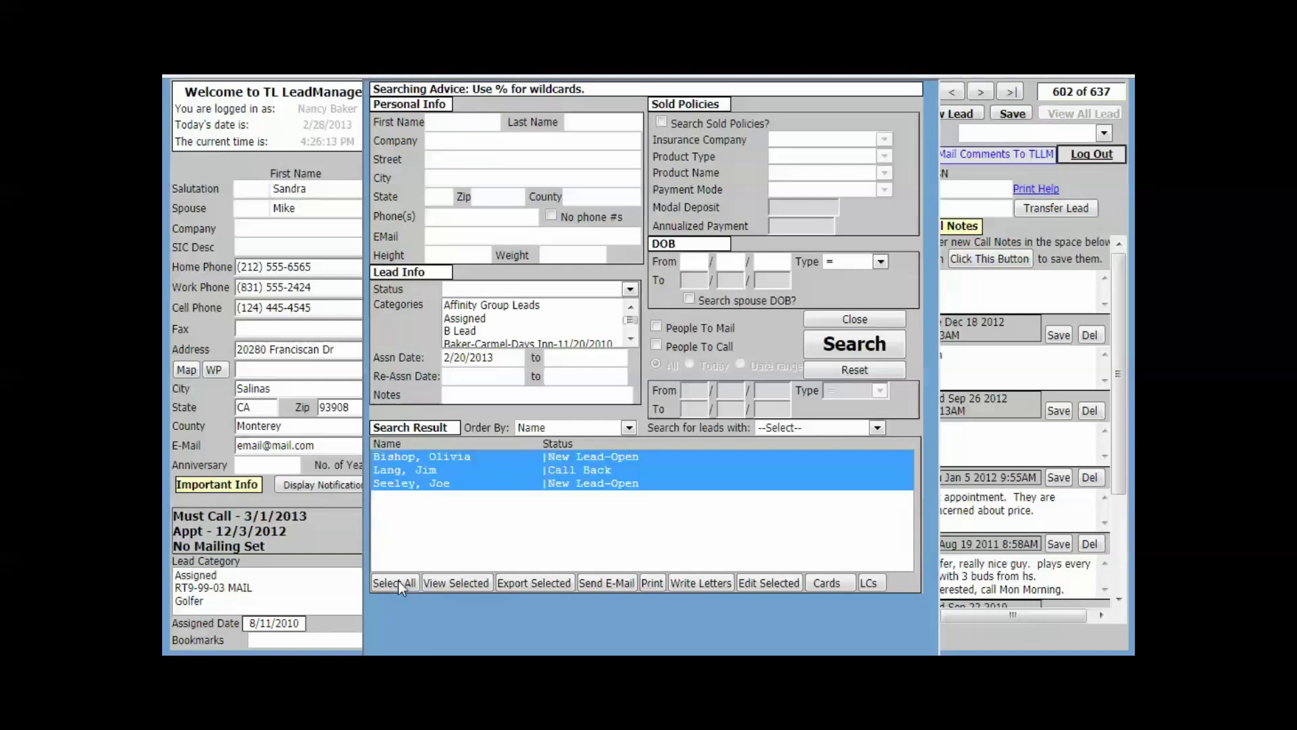
click(462, 582)
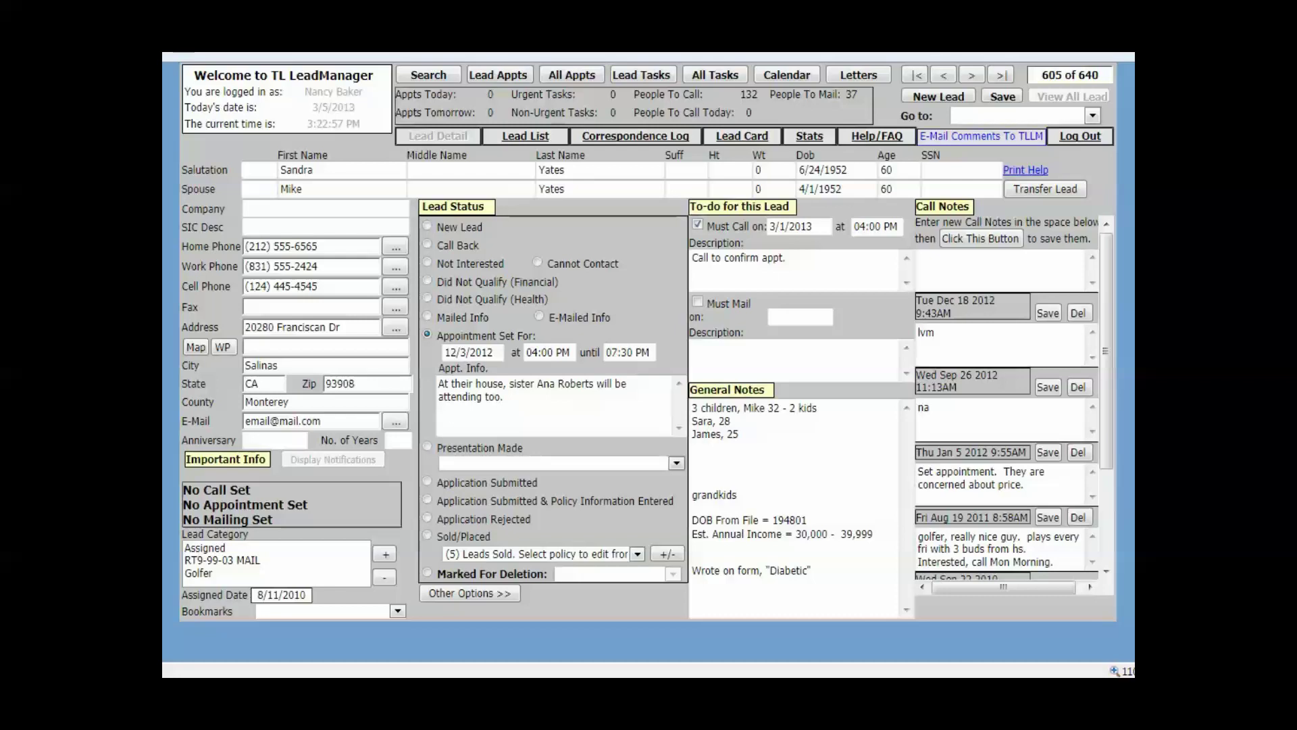
- Try to open the current lead's printable report, allow the site's blocked pop-ups, and reload the page with resent information
click(479, 596)
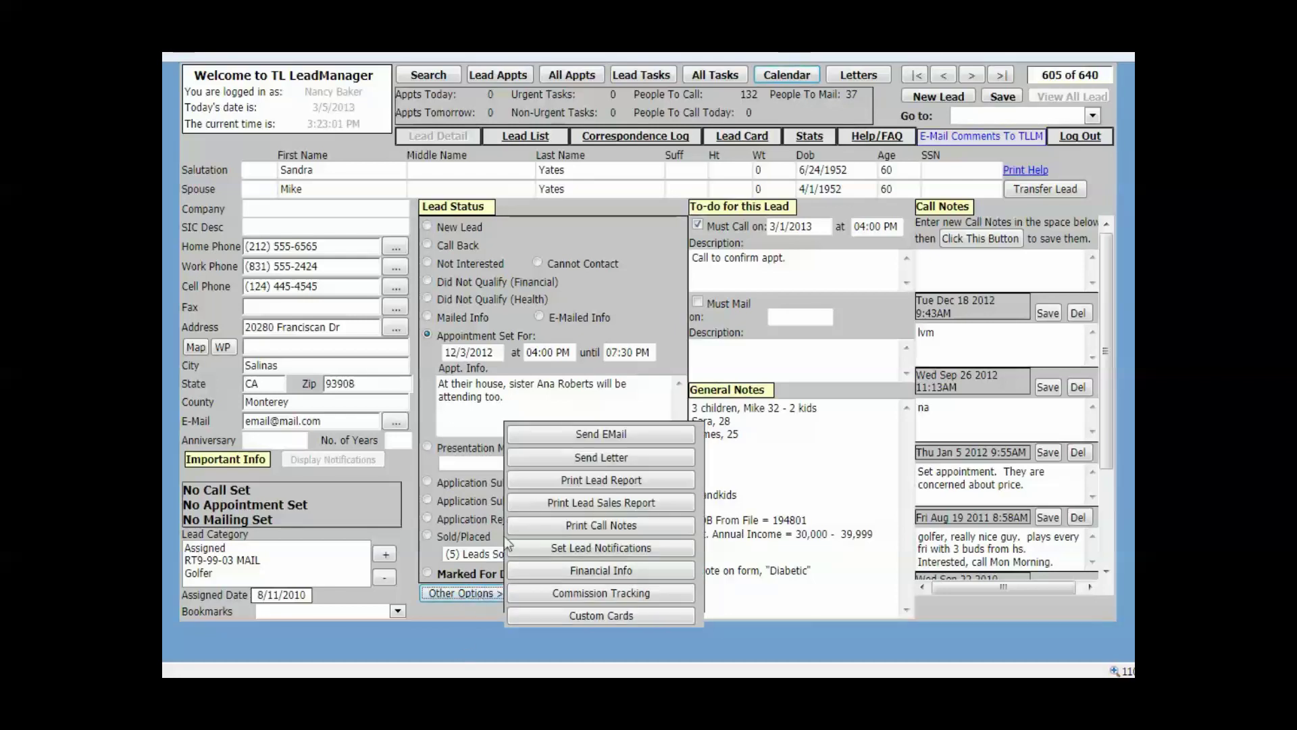
click(533, 478)
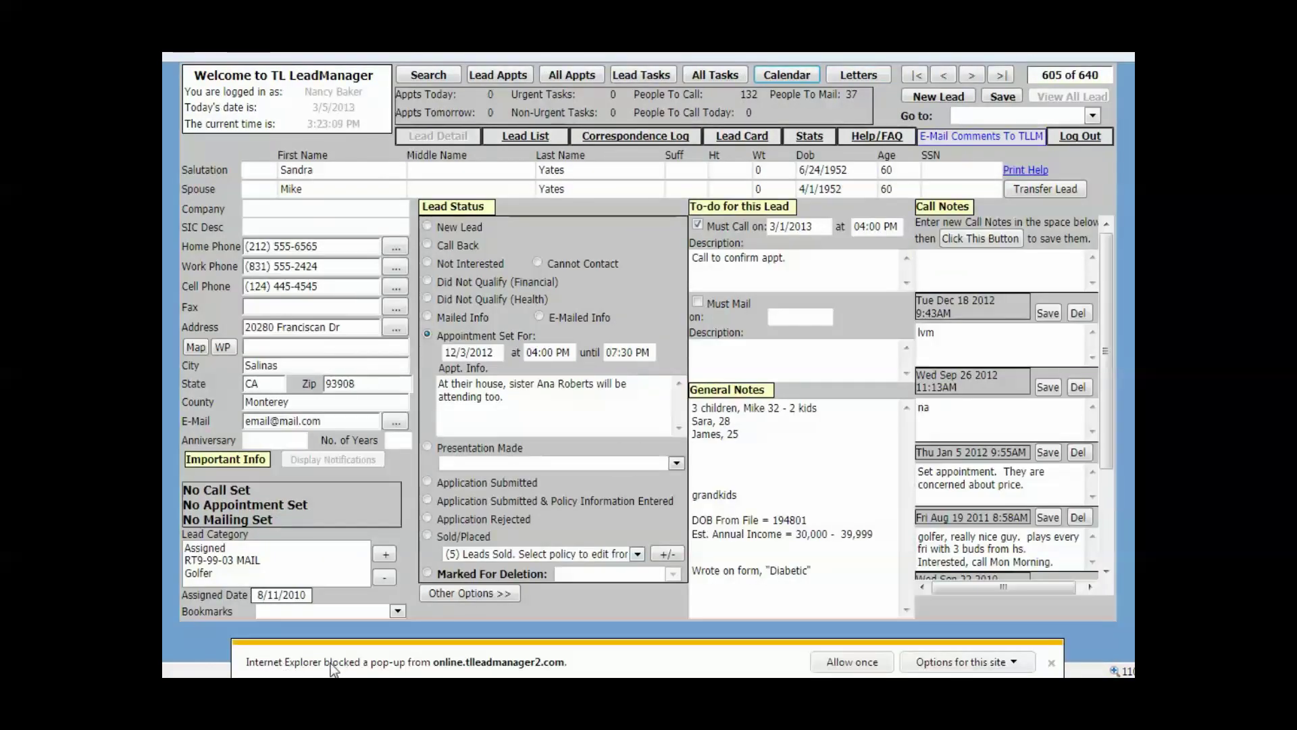
click(951, 665)
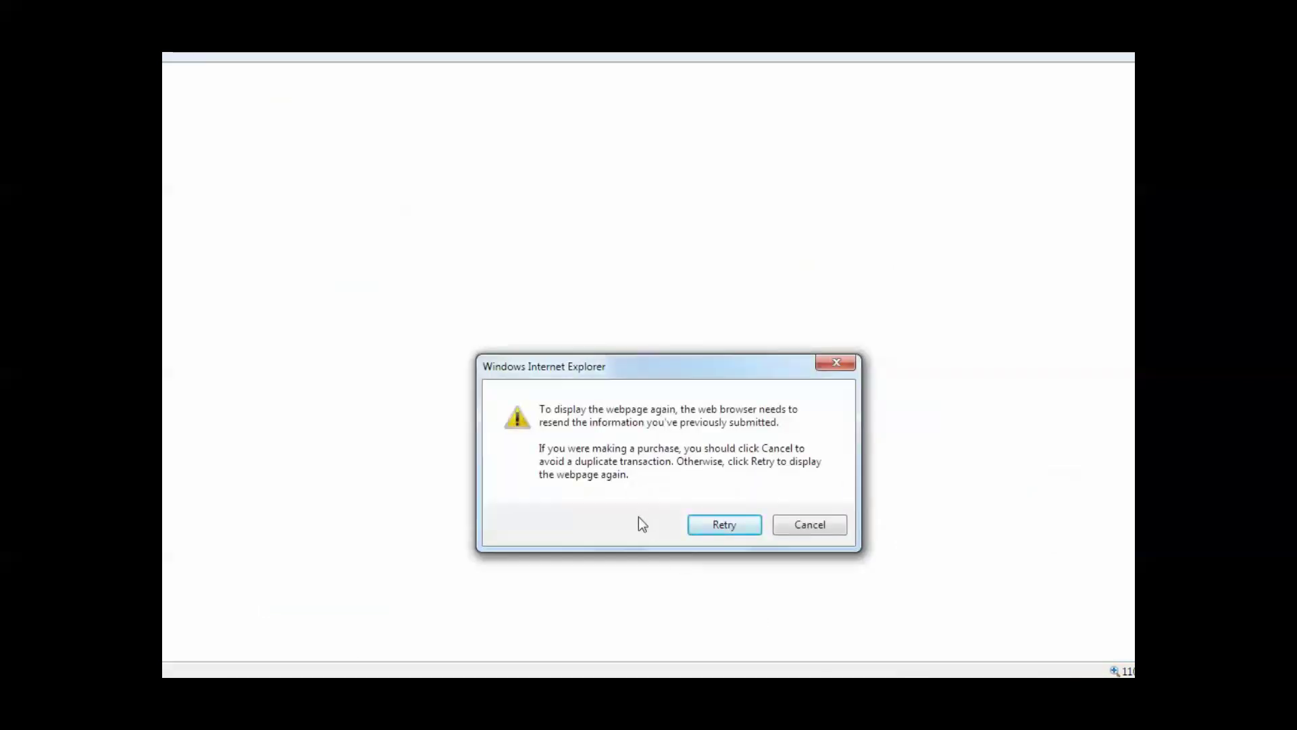
click(744, 531)
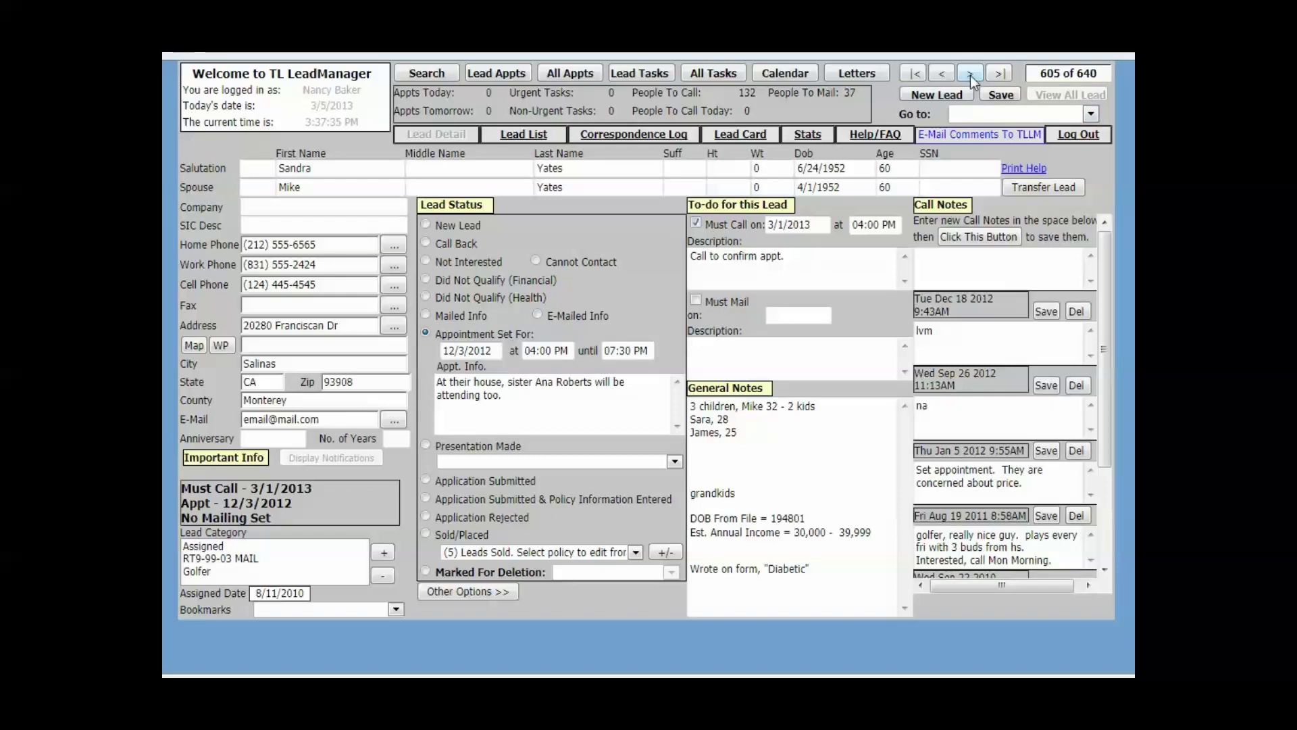
- Generate the current lead's report and print all its pages on the HP Photosmart 2570 series
click(496, 595)
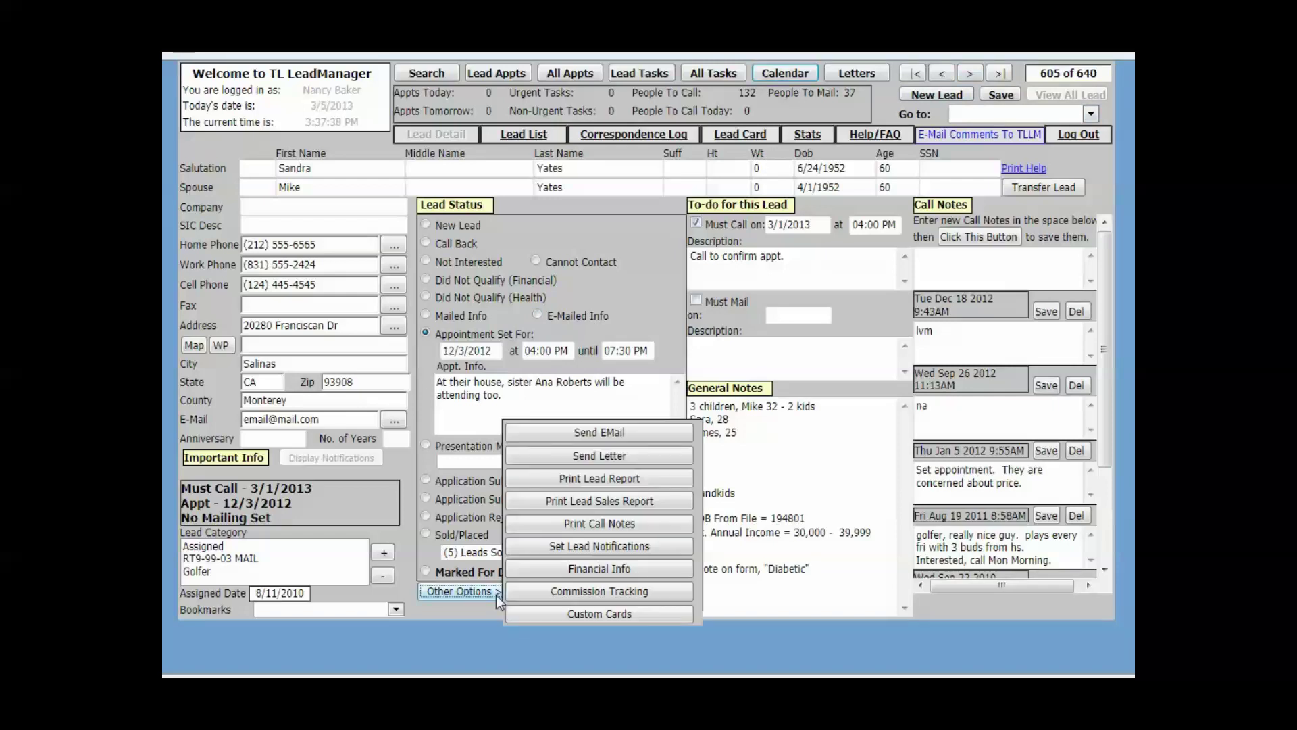
click(676, 479)
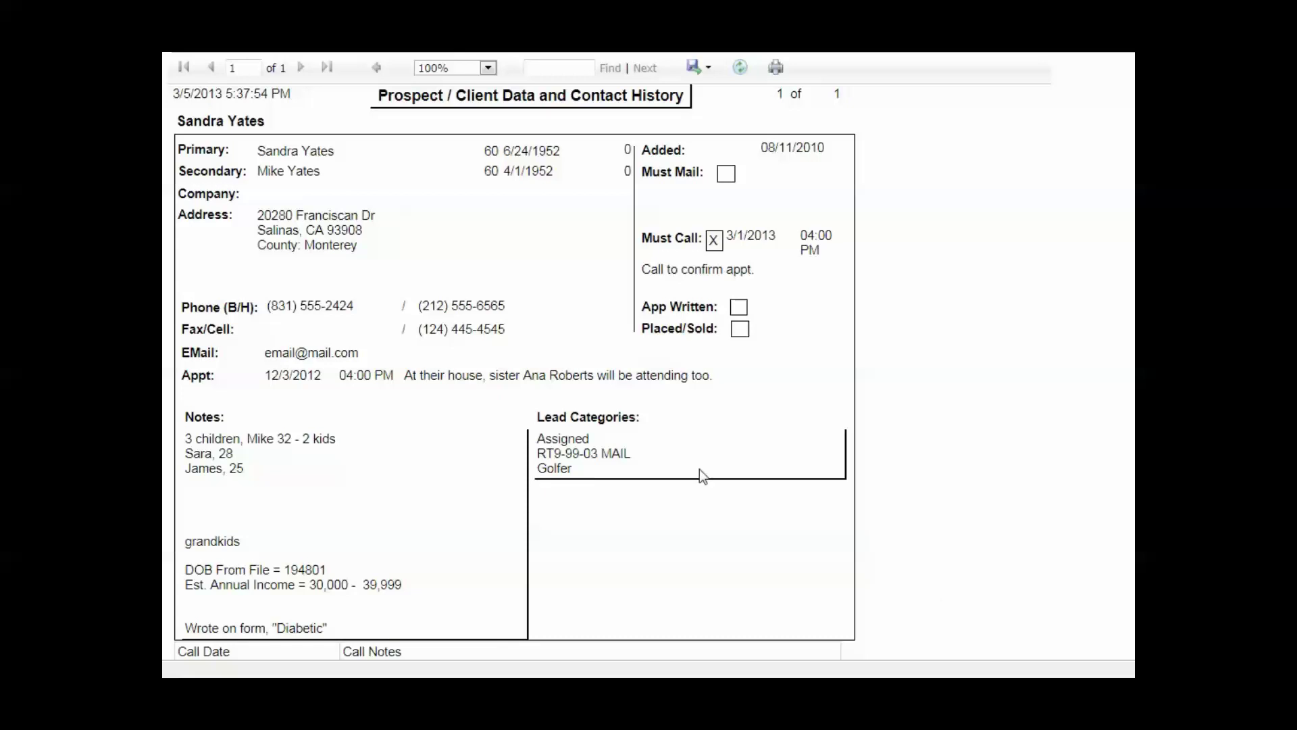
click(782, 81)
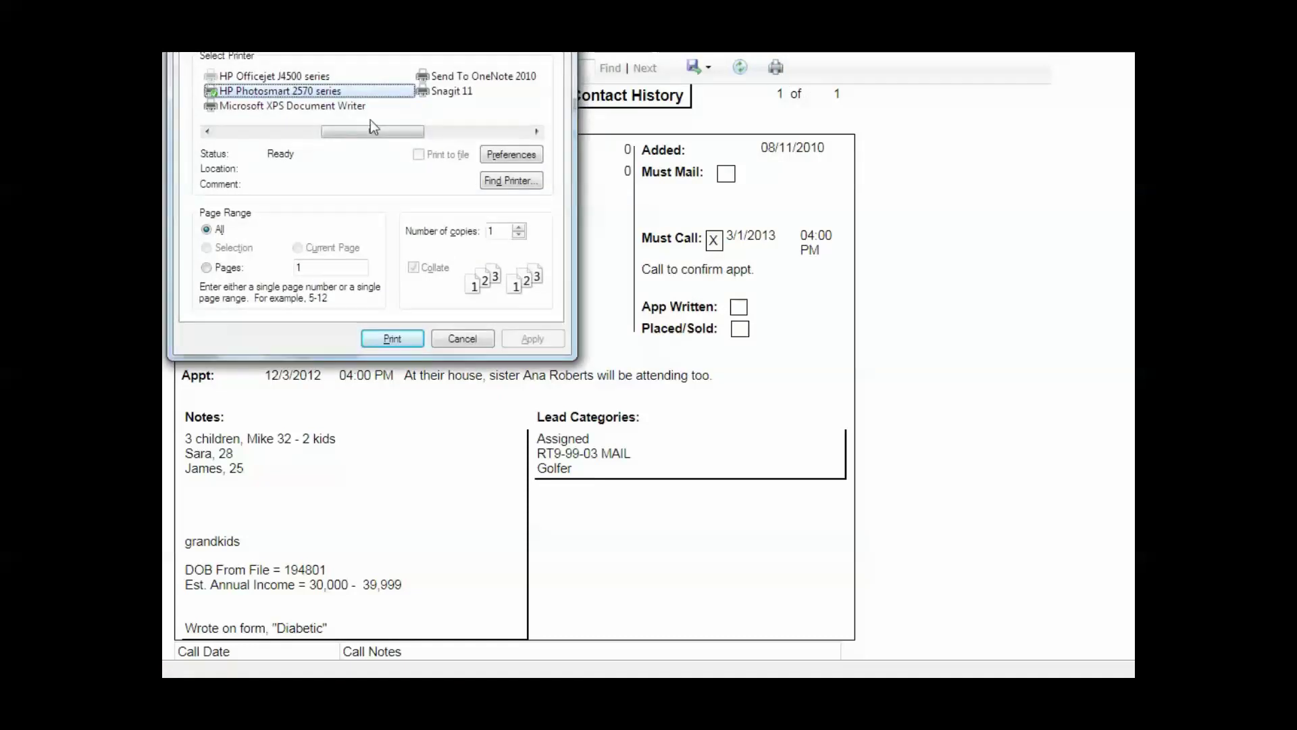
click(391, 339)
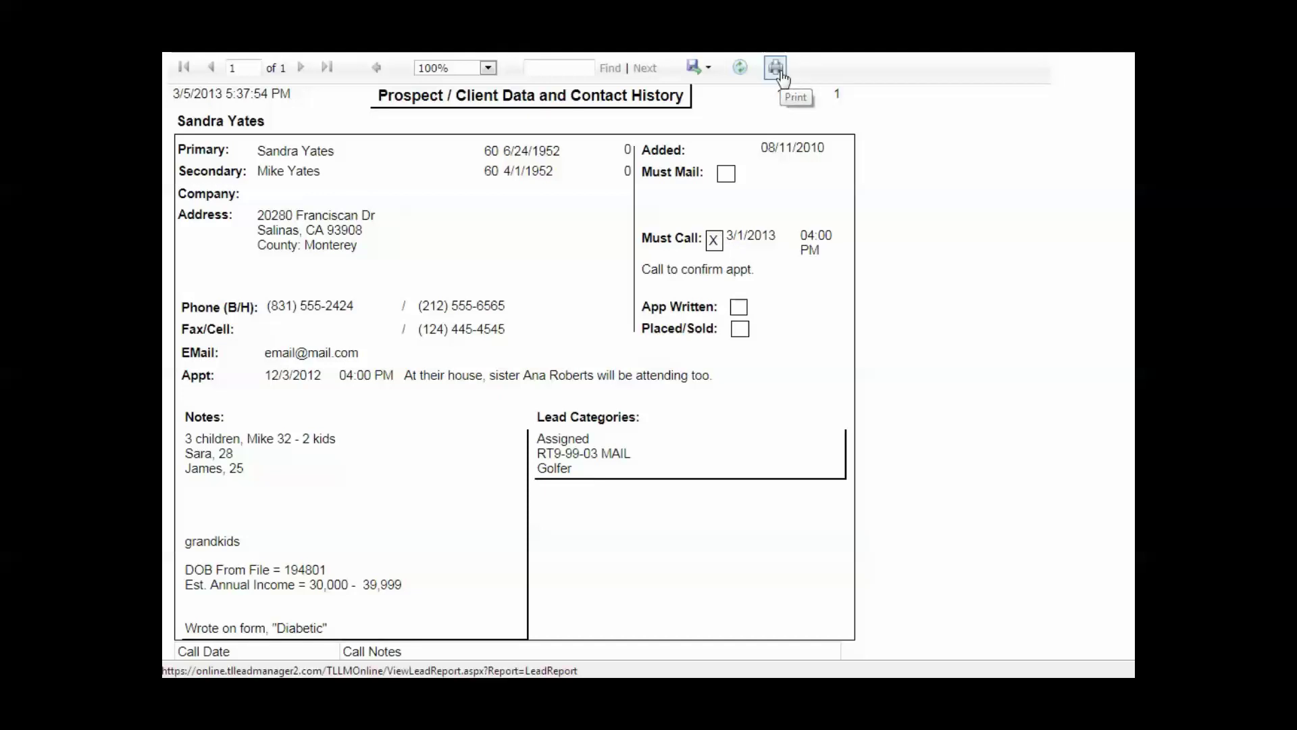
- Export the lead report as a PDF and open LeadReport2.pdf
click(699, 73)
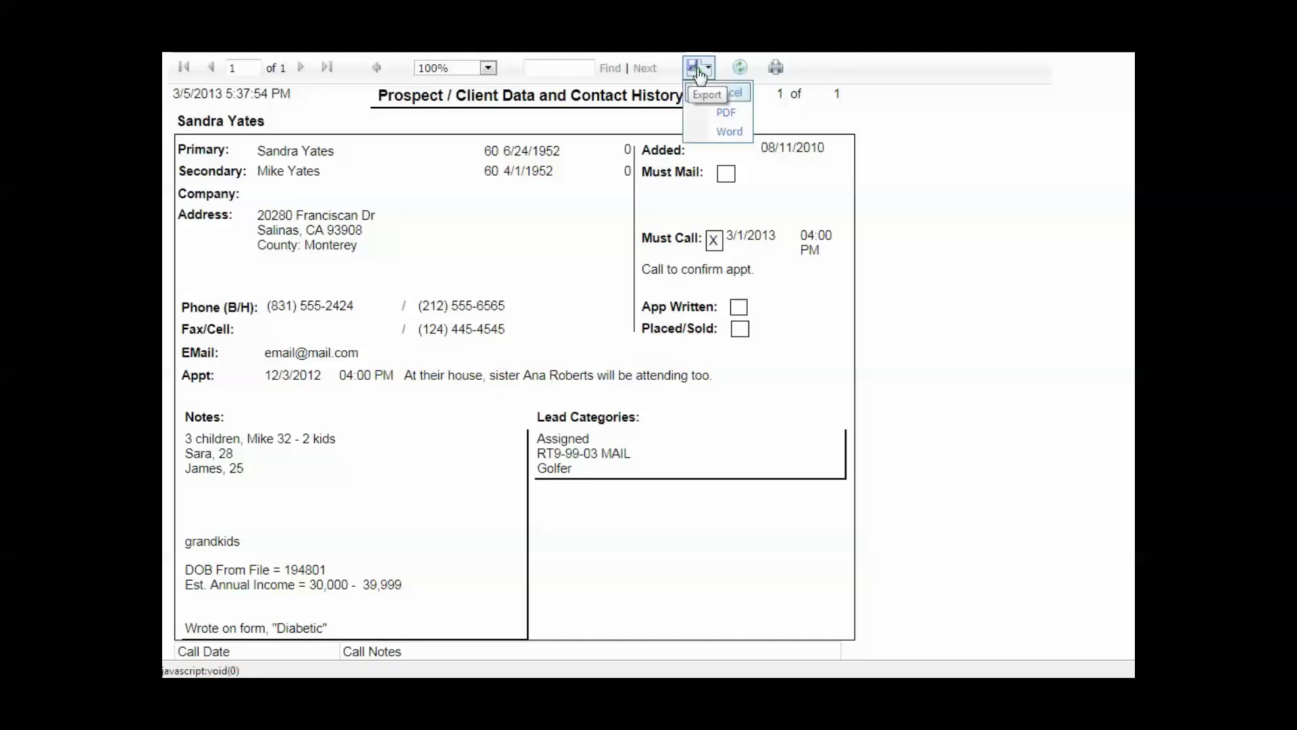
click(721, 122)
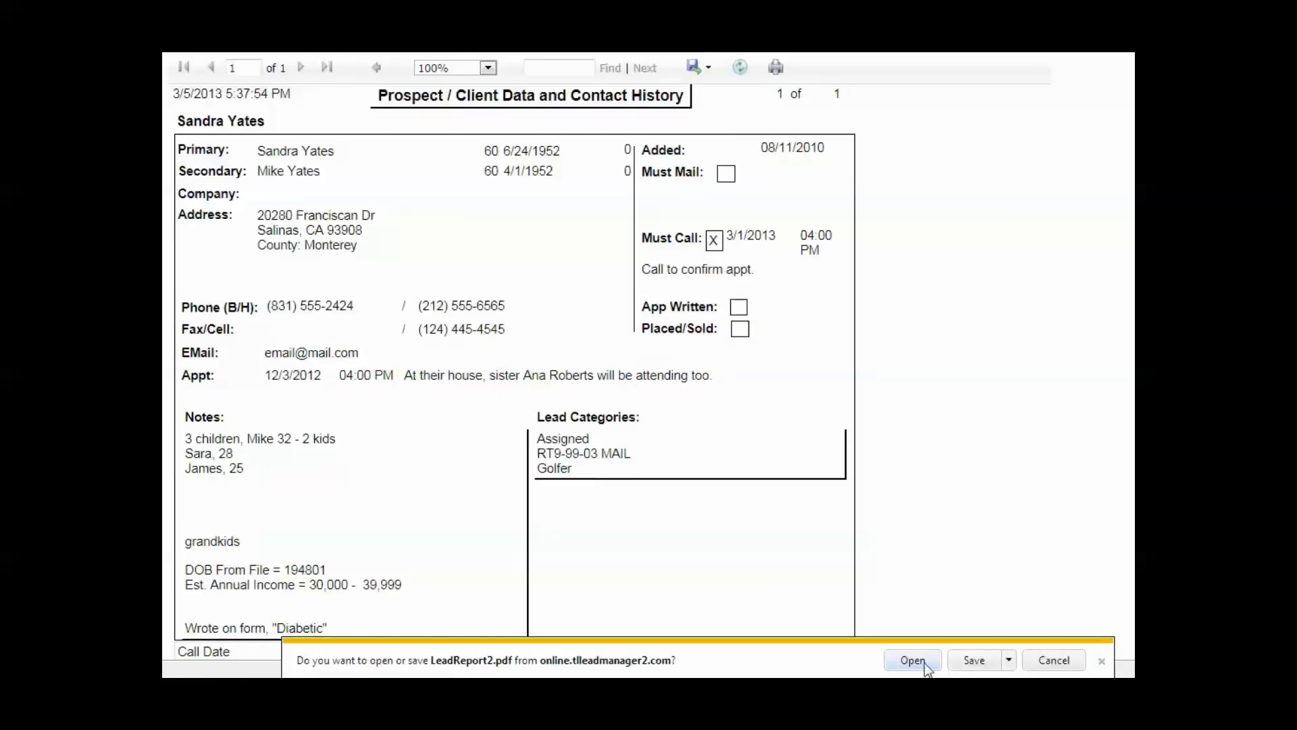
click(924, 663)
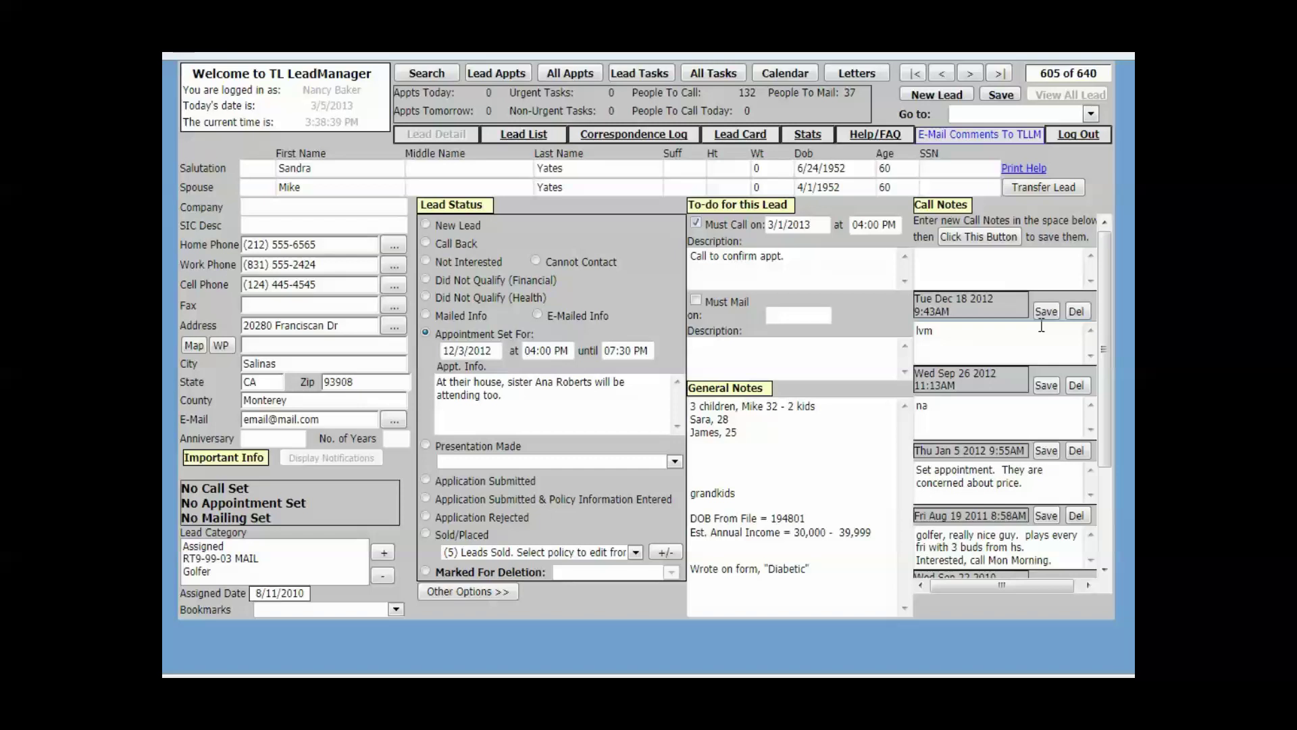
- View the lead card in its printer-friendly version with lead data, and return to the lead's detail record
click(748, 136)
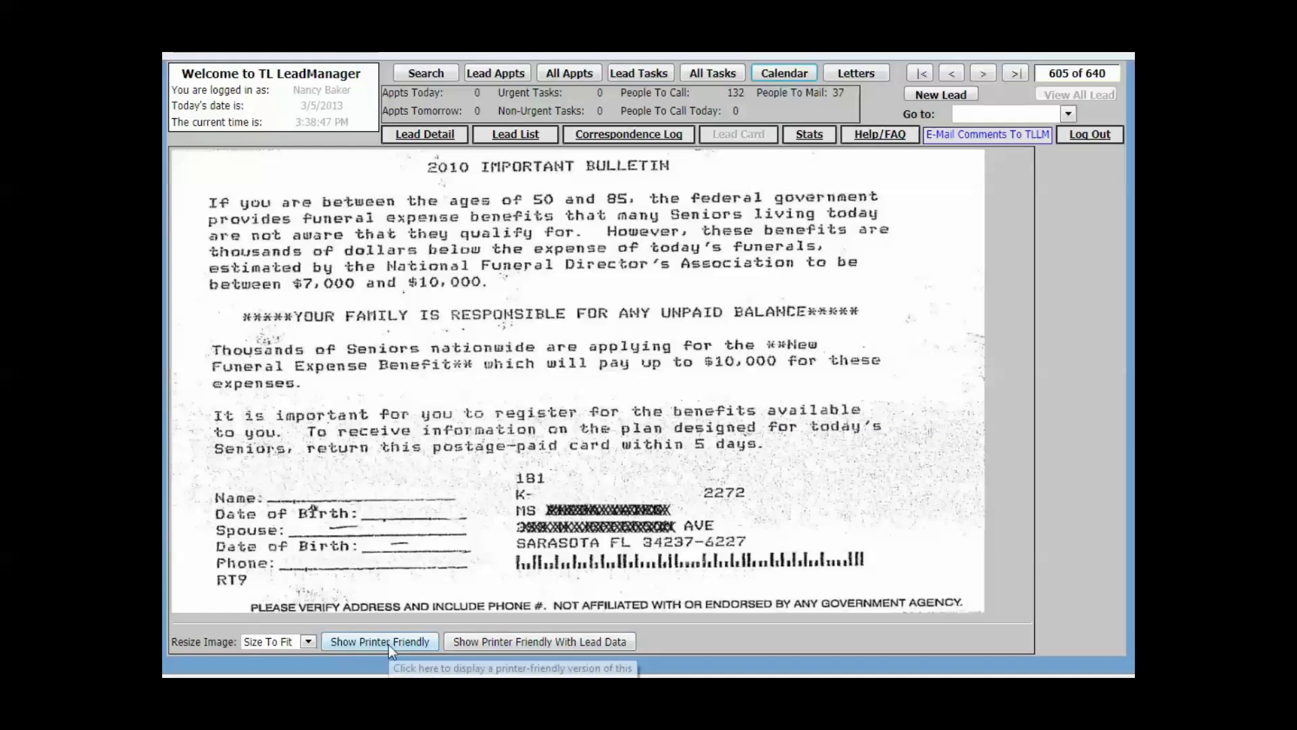
click(523, 643)
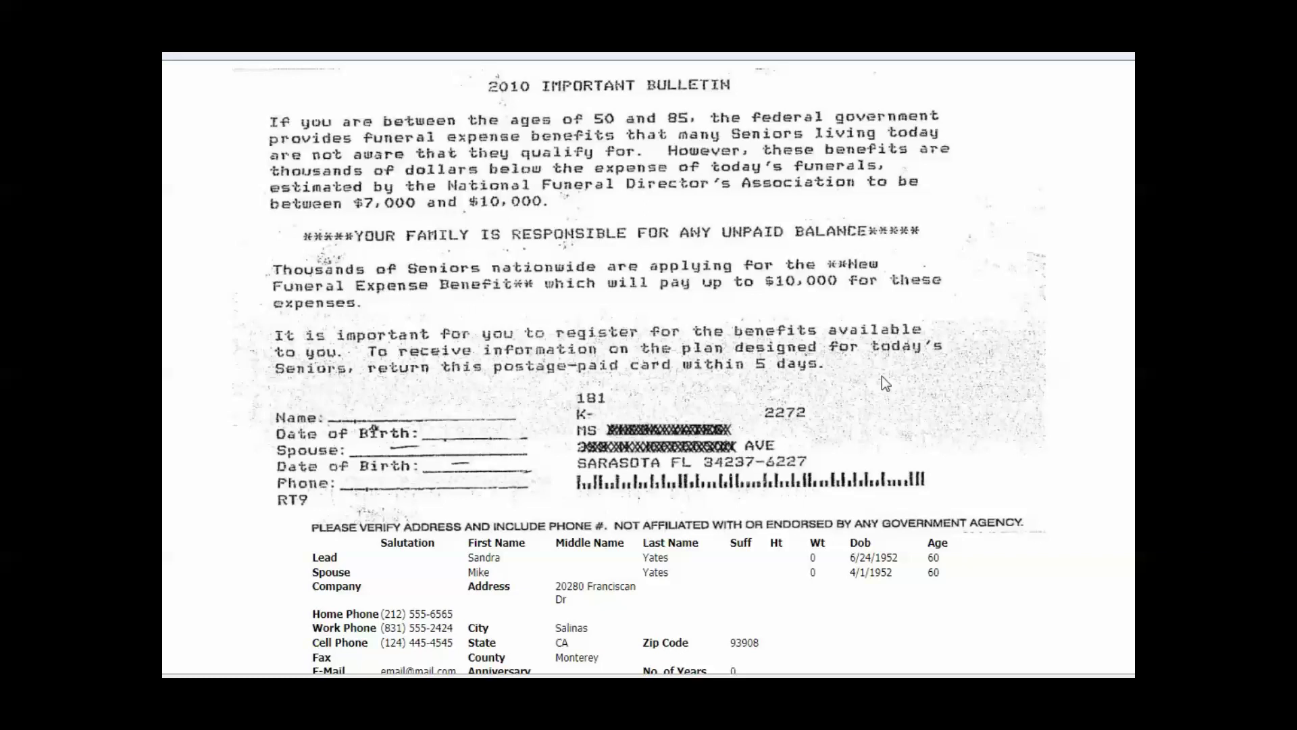
click(846, 342)
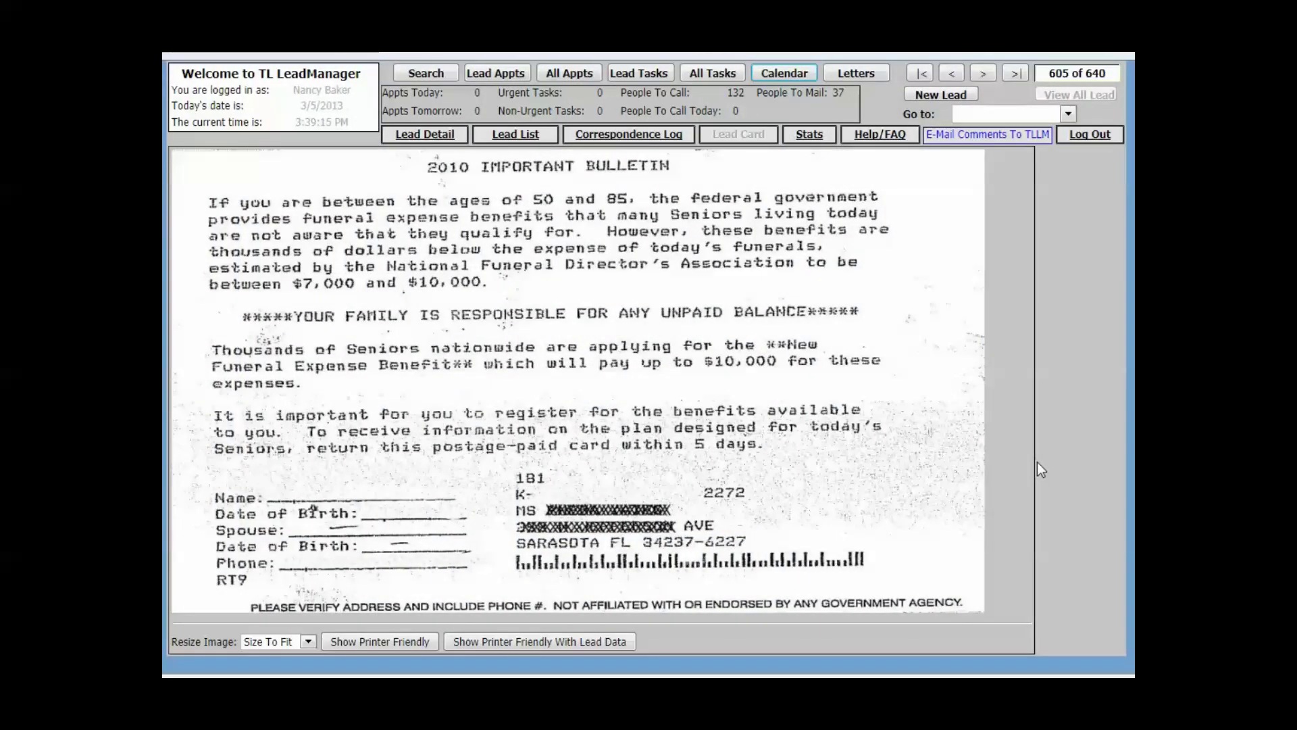
click(439, 139)
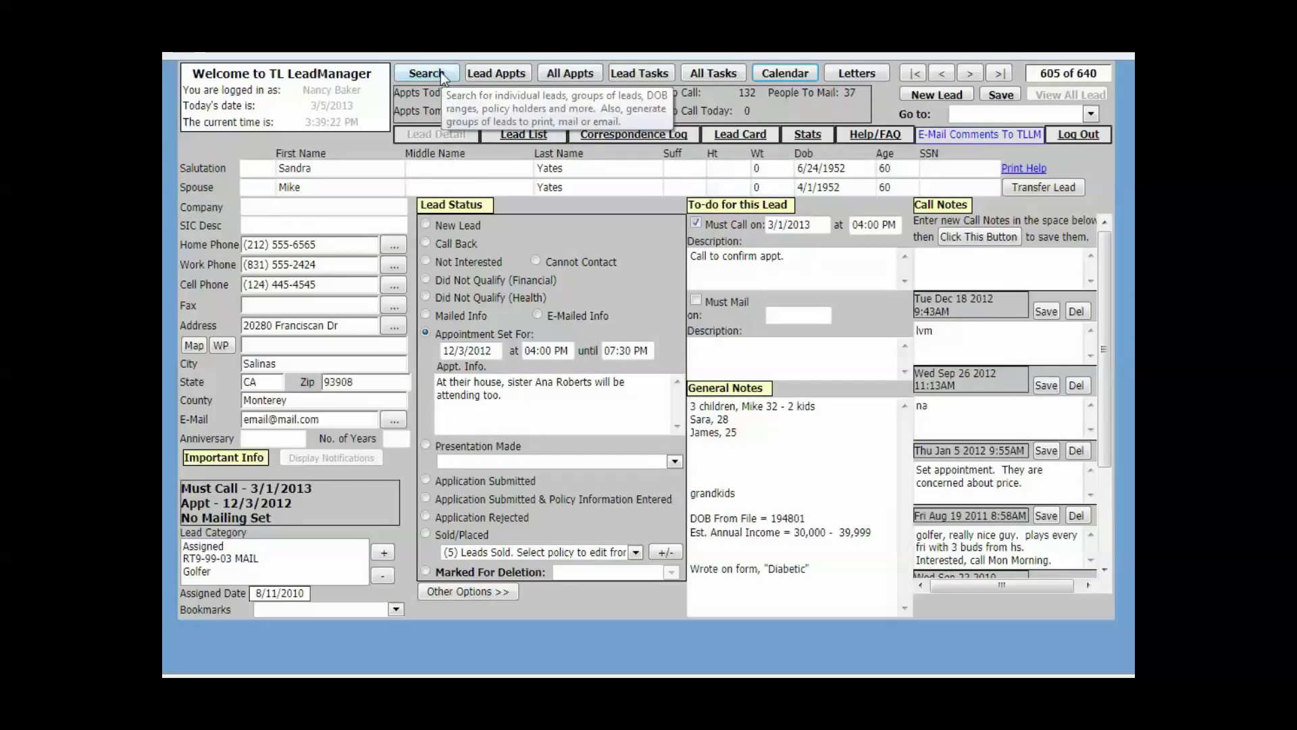
- Search for all leads without any criteria, with the results ordered by name
click(441, 72)
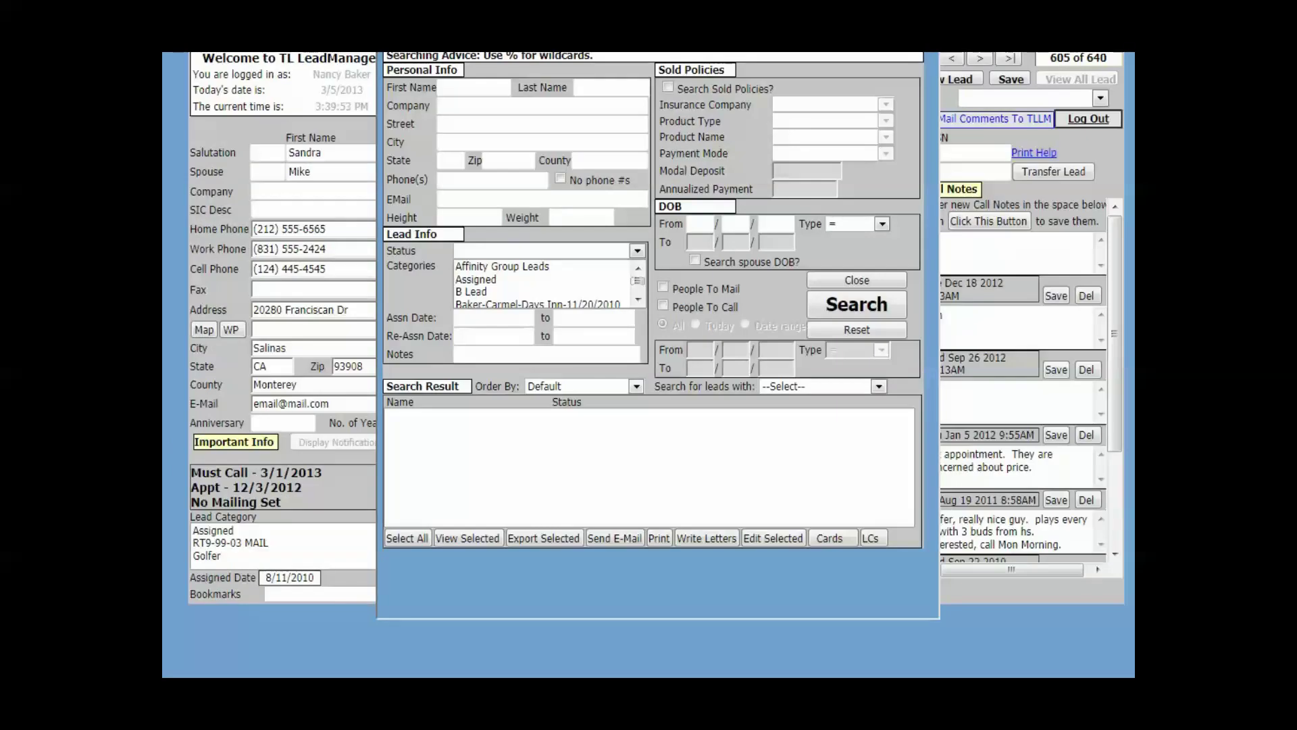
click(477, 317)
click(881, 308)
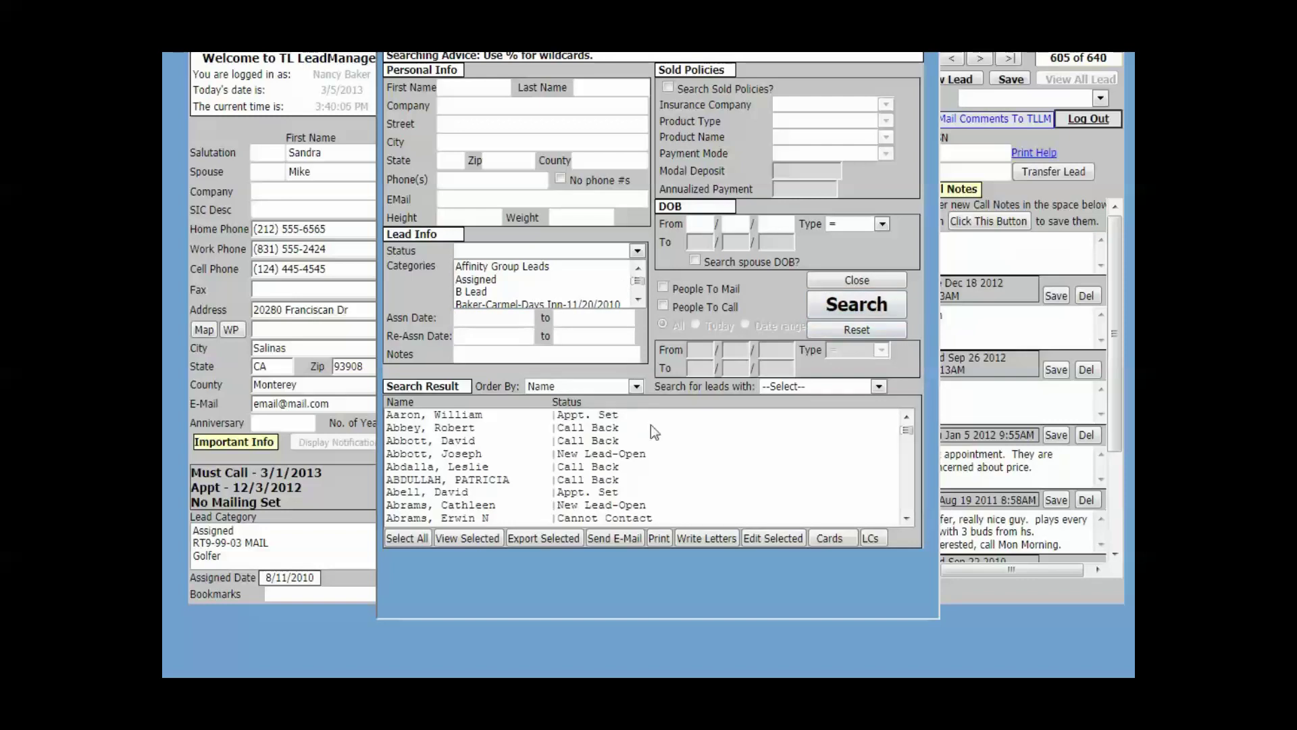
- Select all the leads in the search results, generate their combined report, and start printing it
click(410, 538)
click(408, 537)
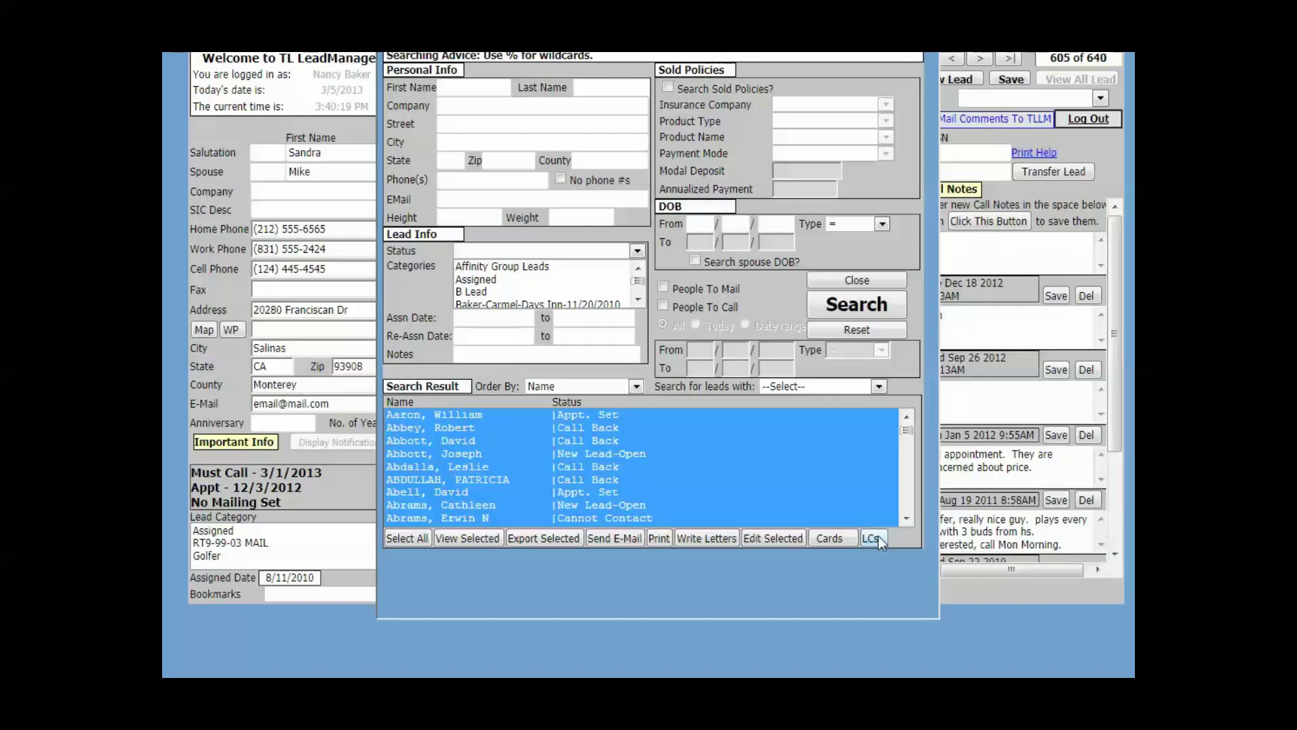
click(659, 539)
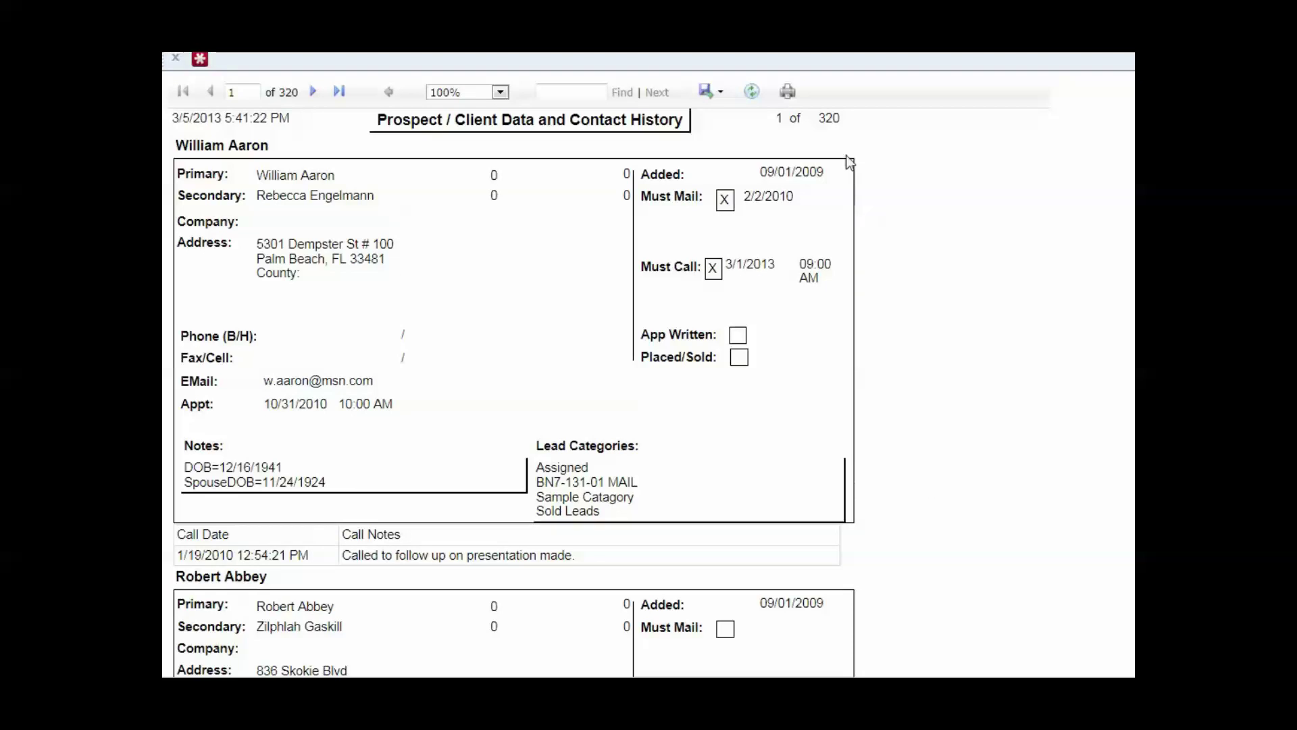
click(788, 92)
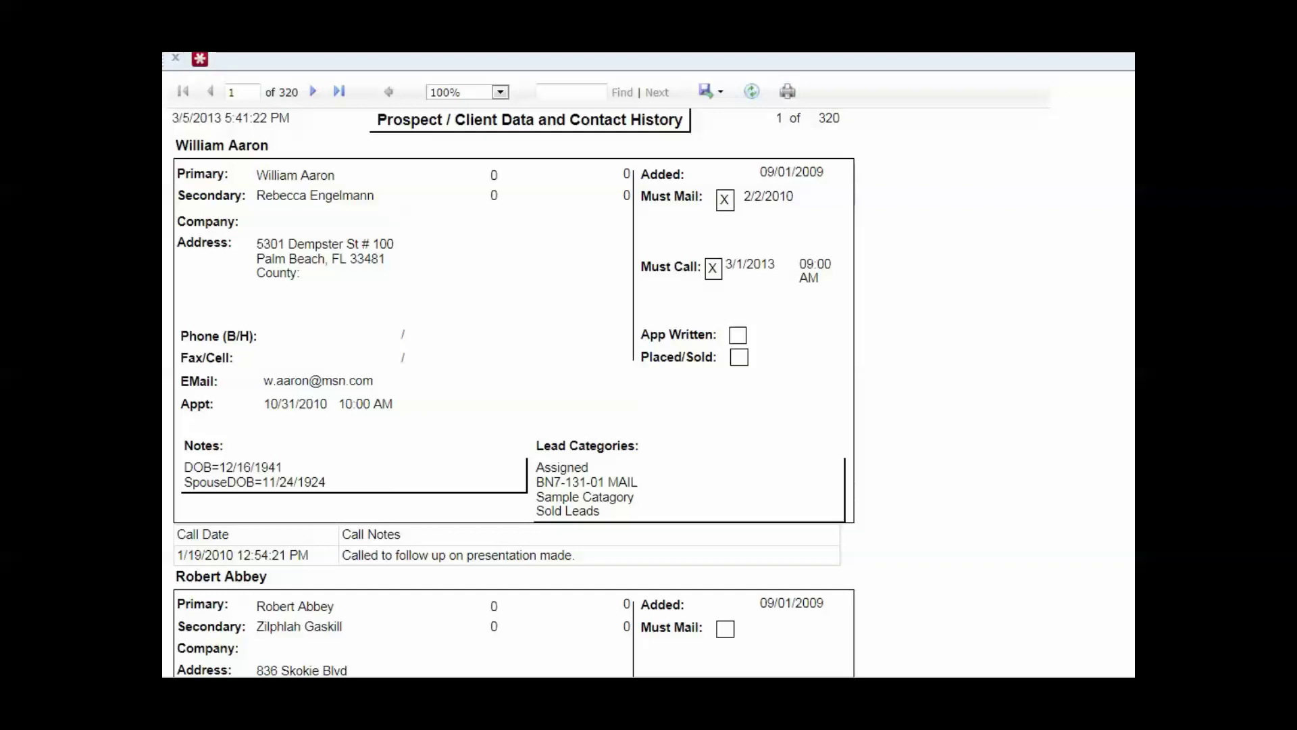